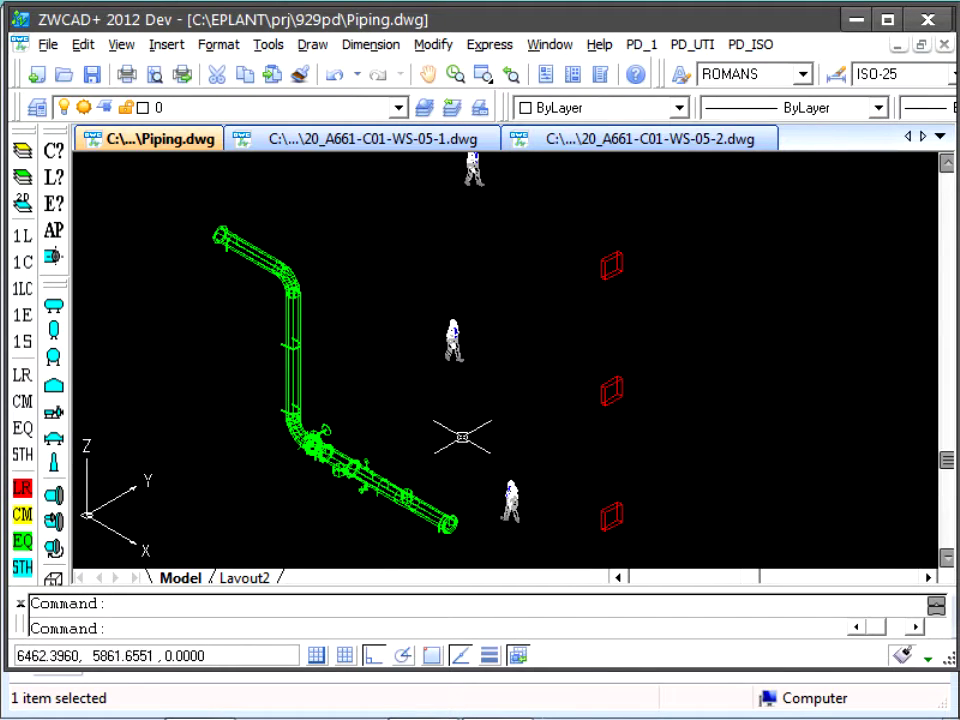
Step: Run a connectivity check on line 20"-A661-C01-WS-05, including verification of the other lines and nozzles connected to it
click(690, 45)
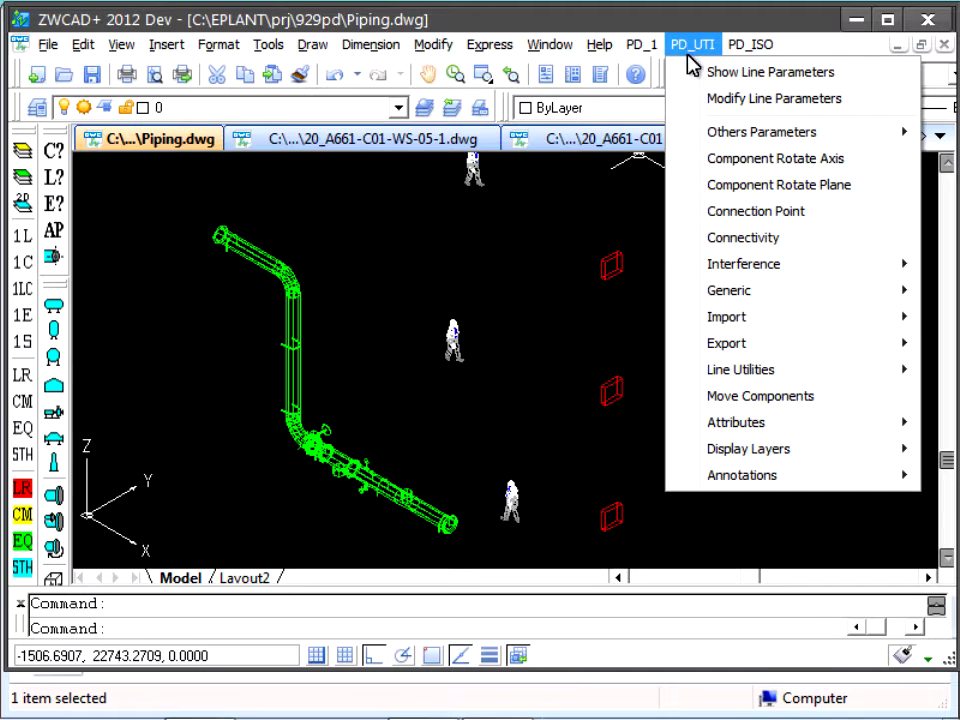
click(743, 240)
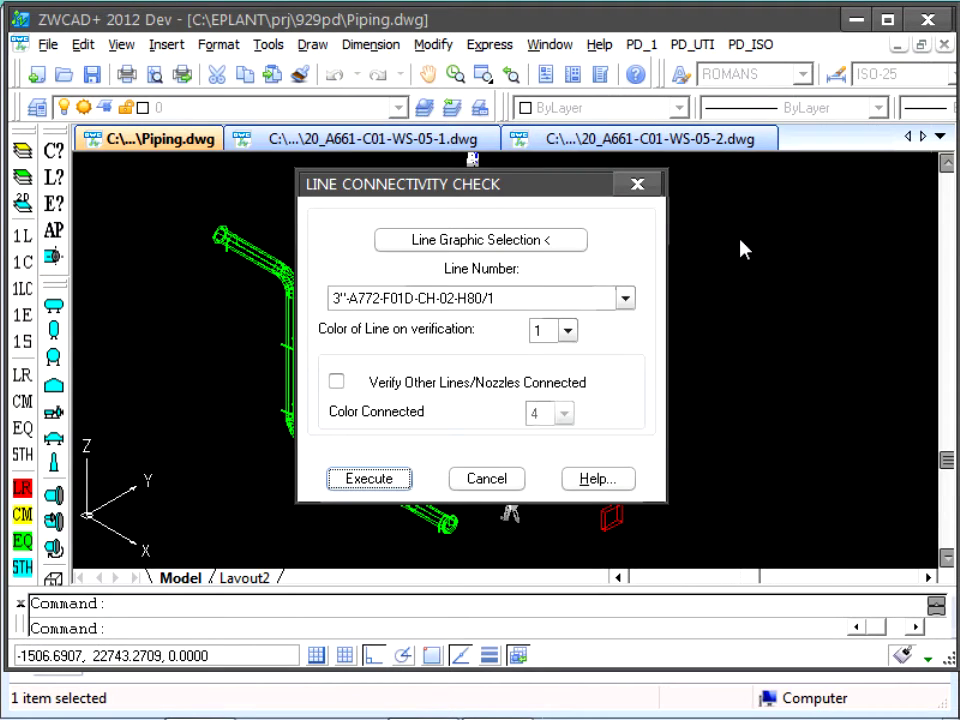
click(537, 242)
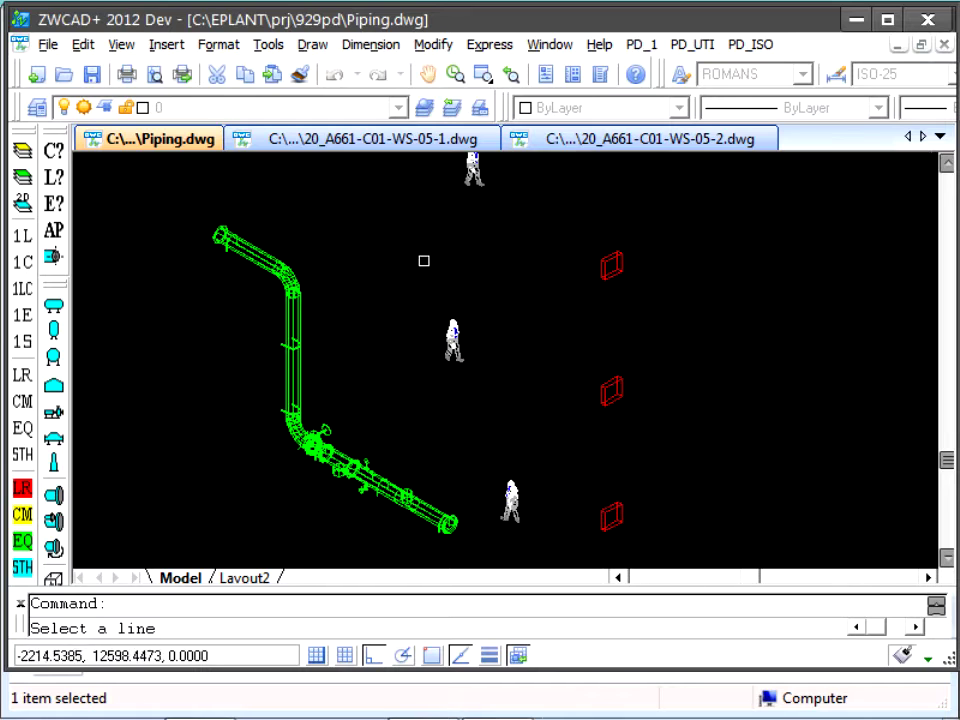
click(295, 293)
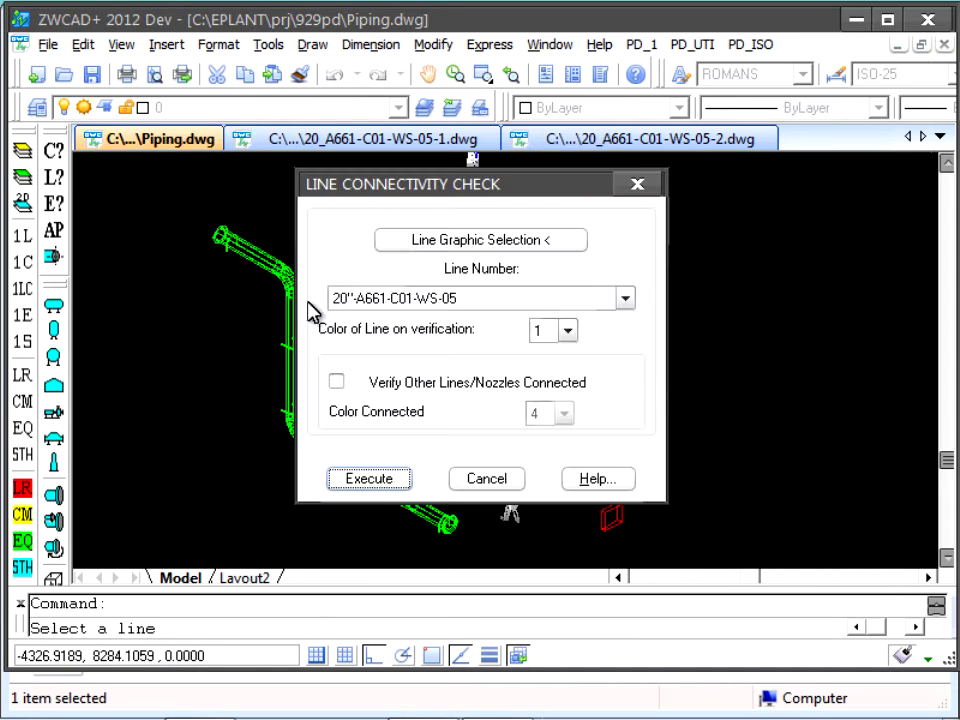
click(336, 381)
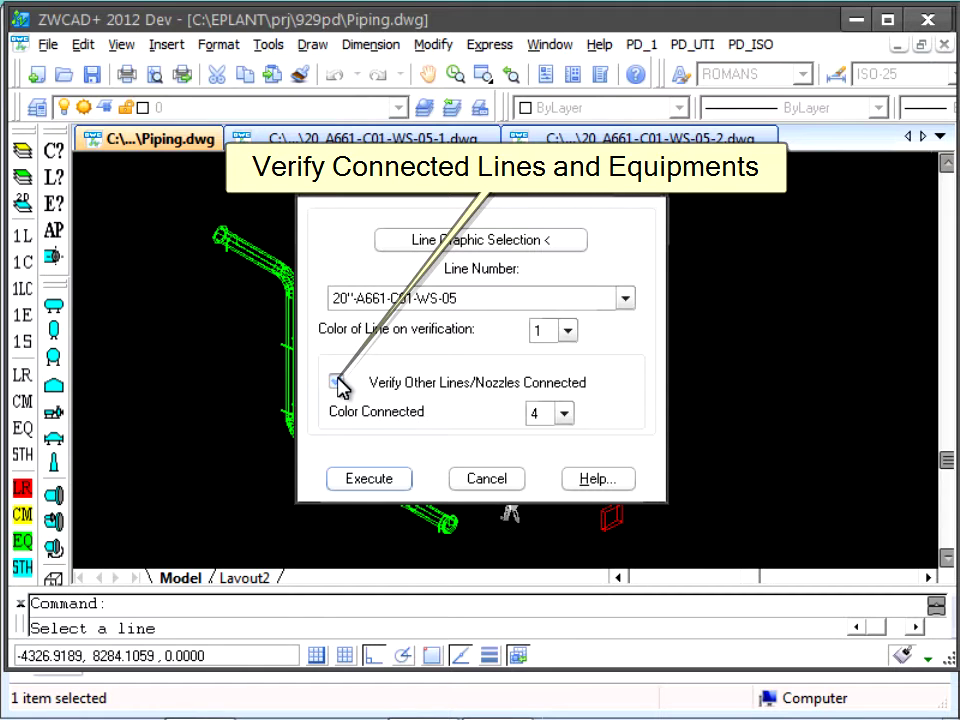
click(372, 482)
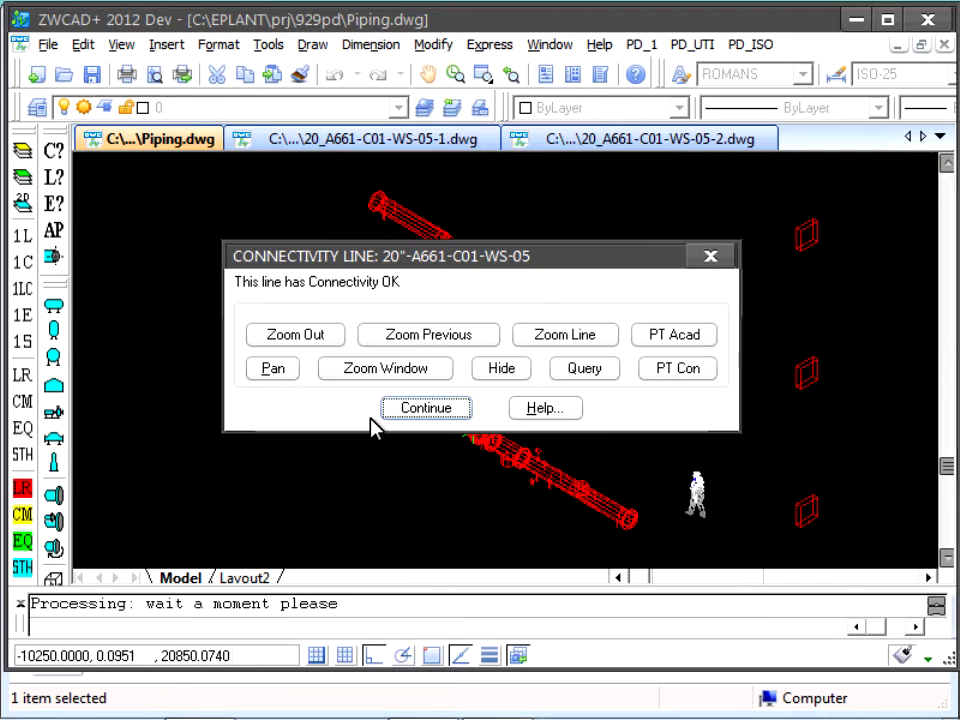
mouse_move(356, 252)
mouse_down()
mouse_move(305, 231)
mouse_move(150, 20)
mouse_up()
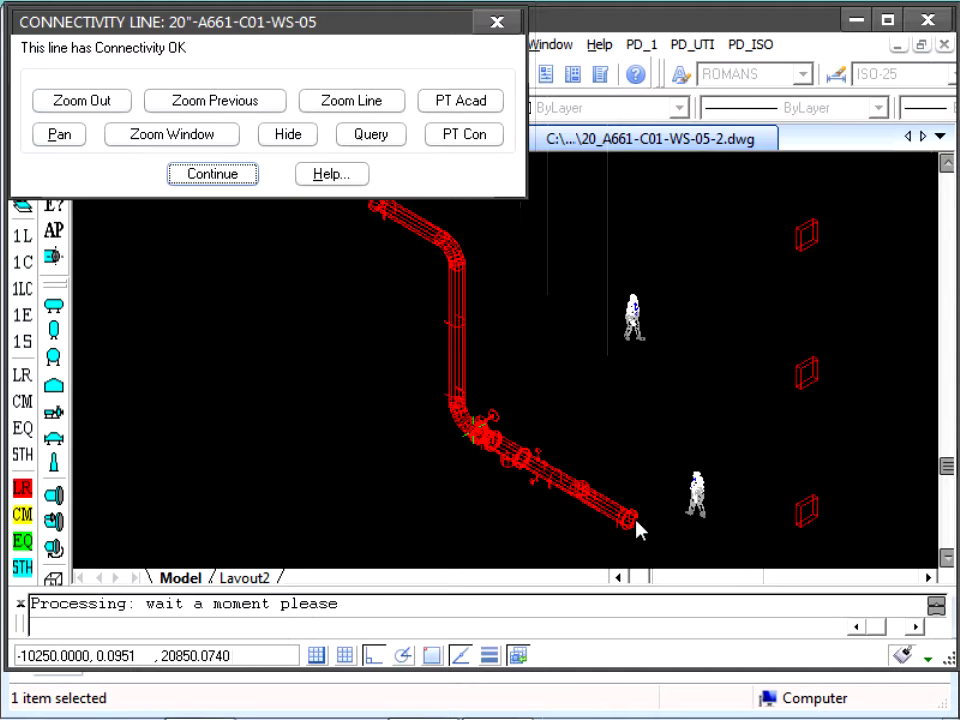
click(228, 178)
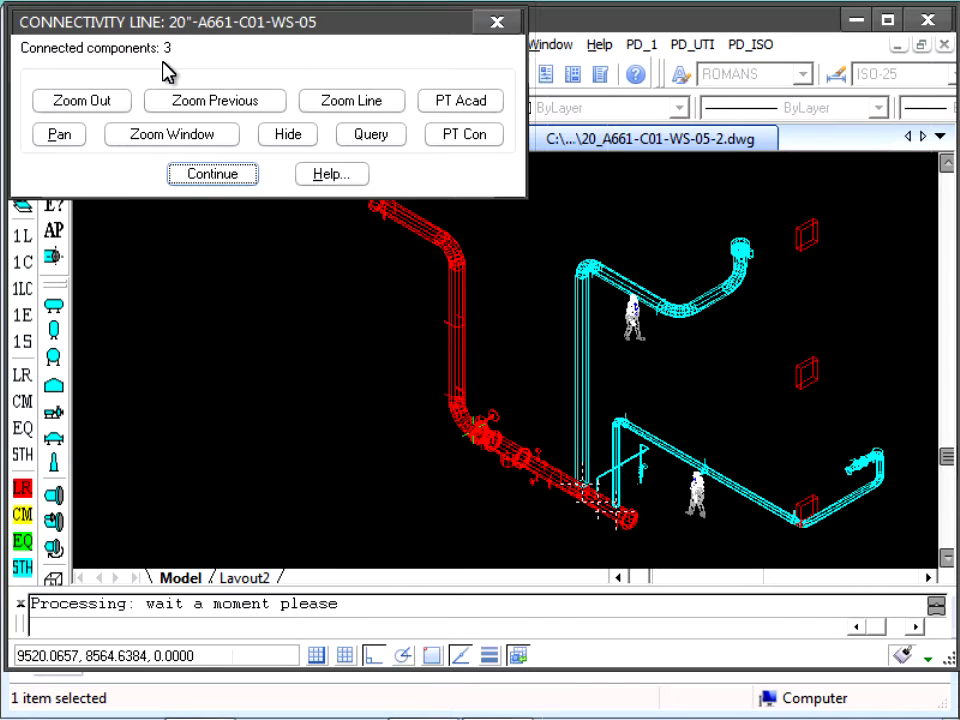
Step: Query the component characteristics of the vertical 16" pipe that branches from the checked line near its flanged end
click(187, 136)
click(540, 430)
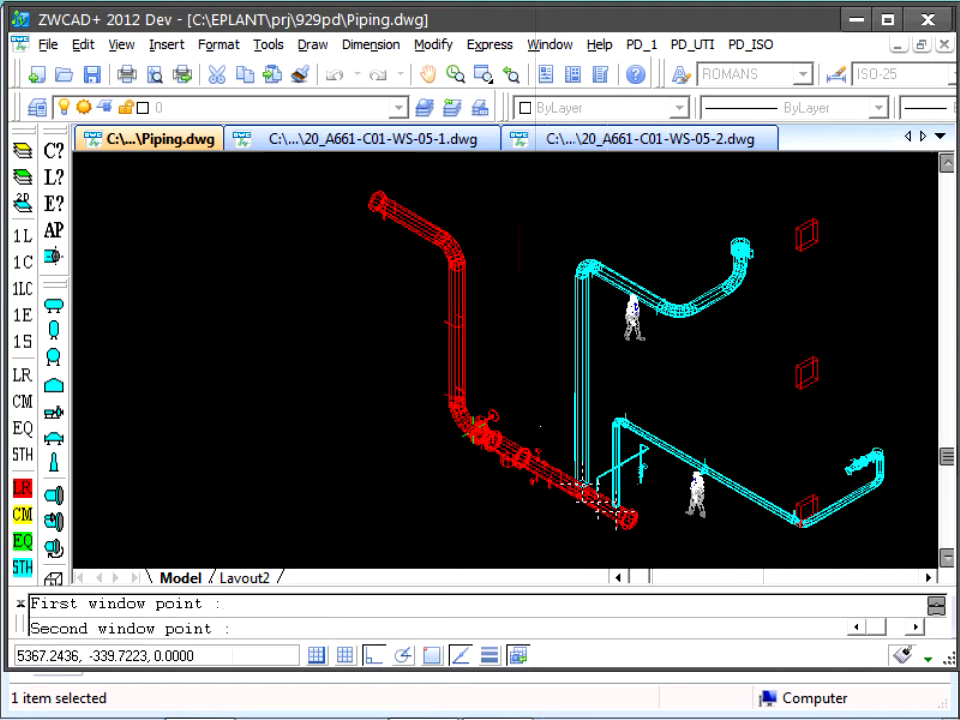
click(662, 533)
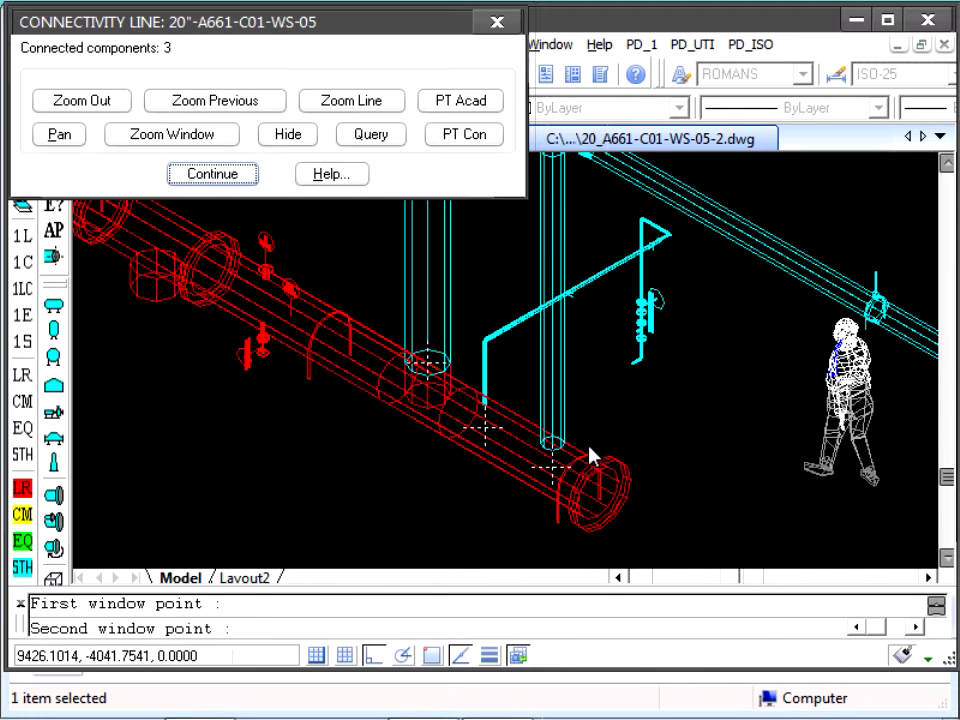
click(368, 134)
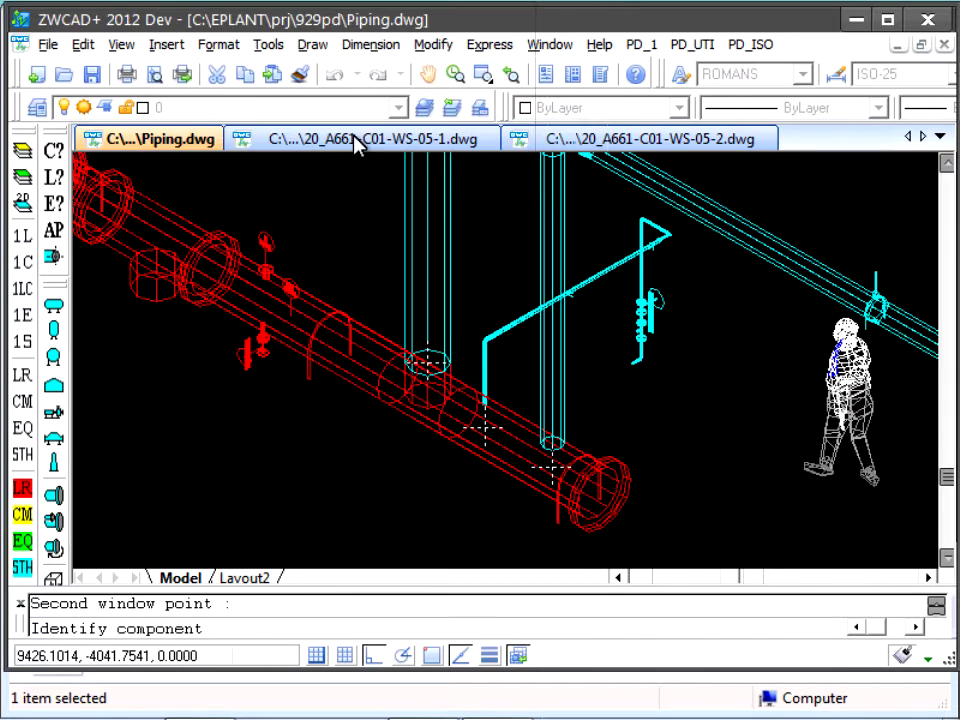
click(484, 428)
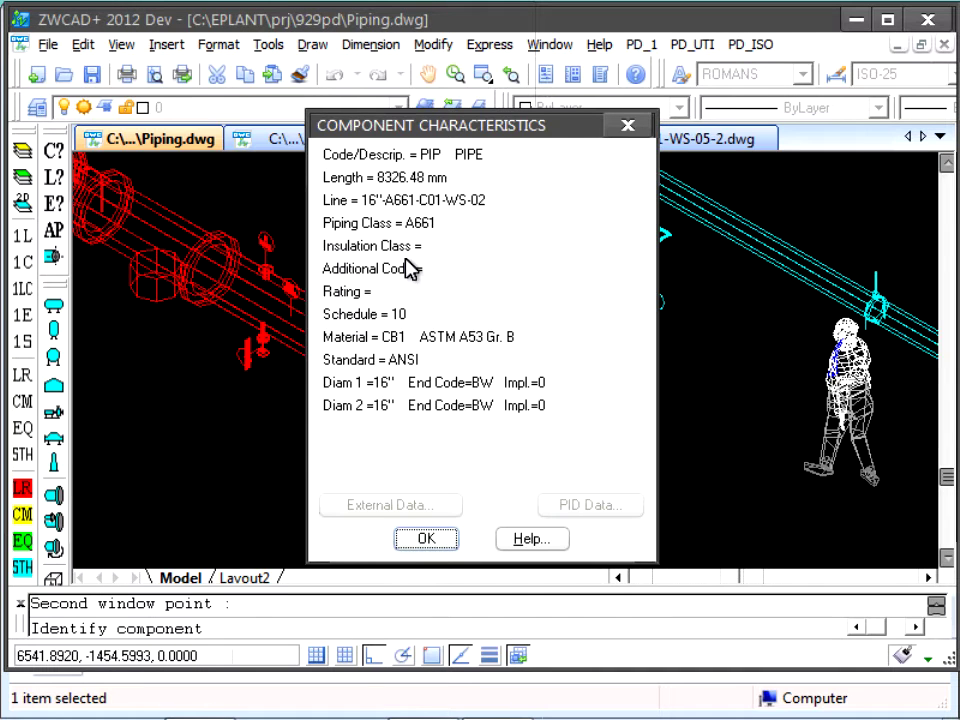
drag(398, 132, 131, 134)
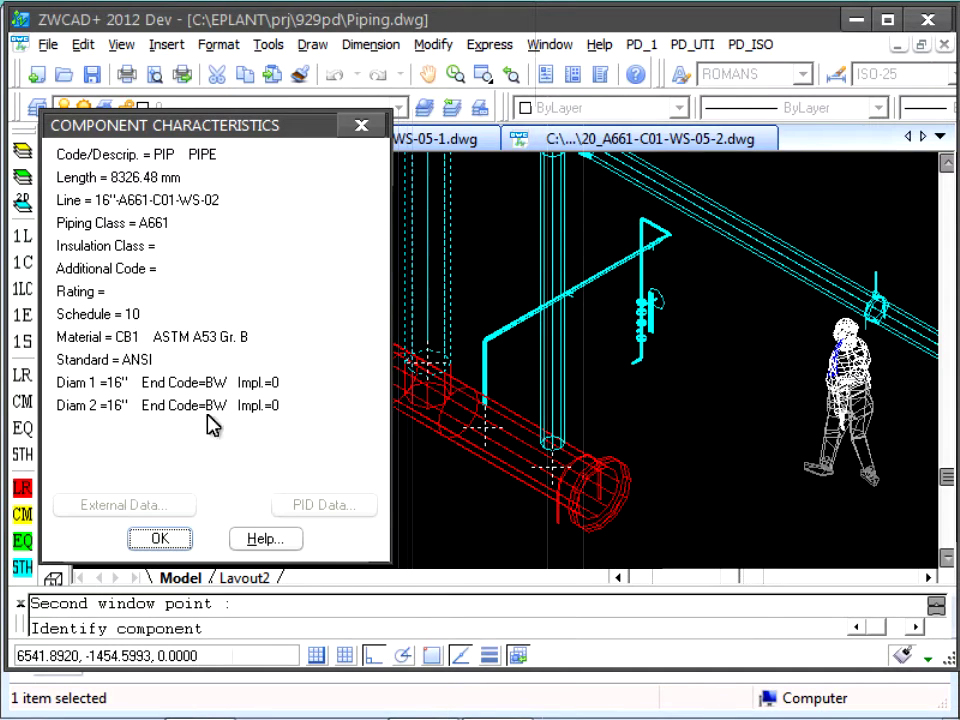
click(176, 539)
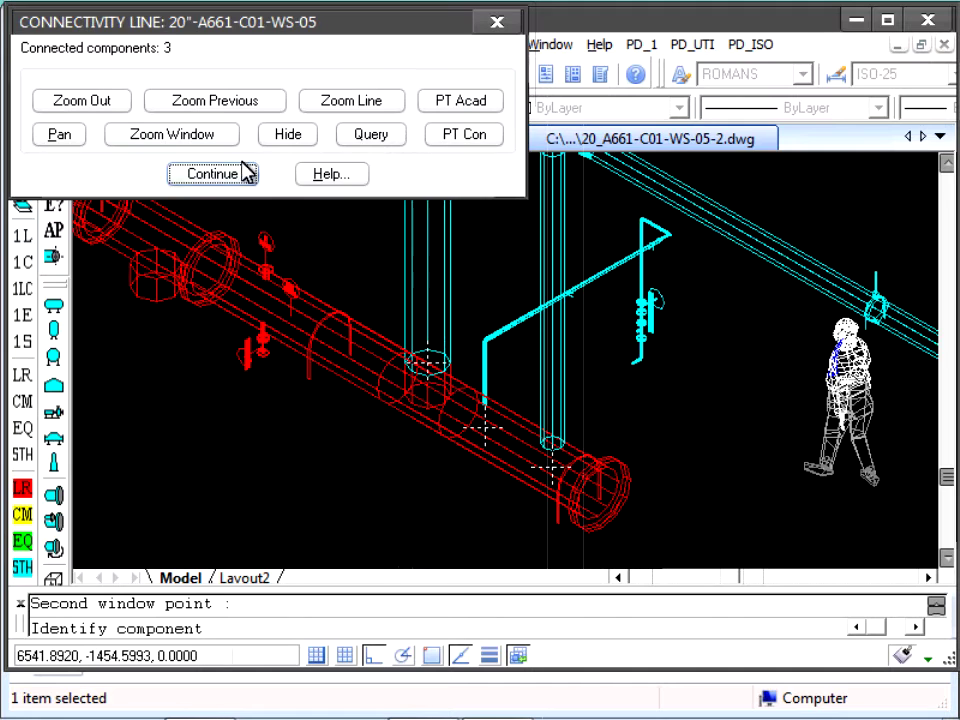
Step: Restore the previous view and finish the line connectivity check
click(232, 105)
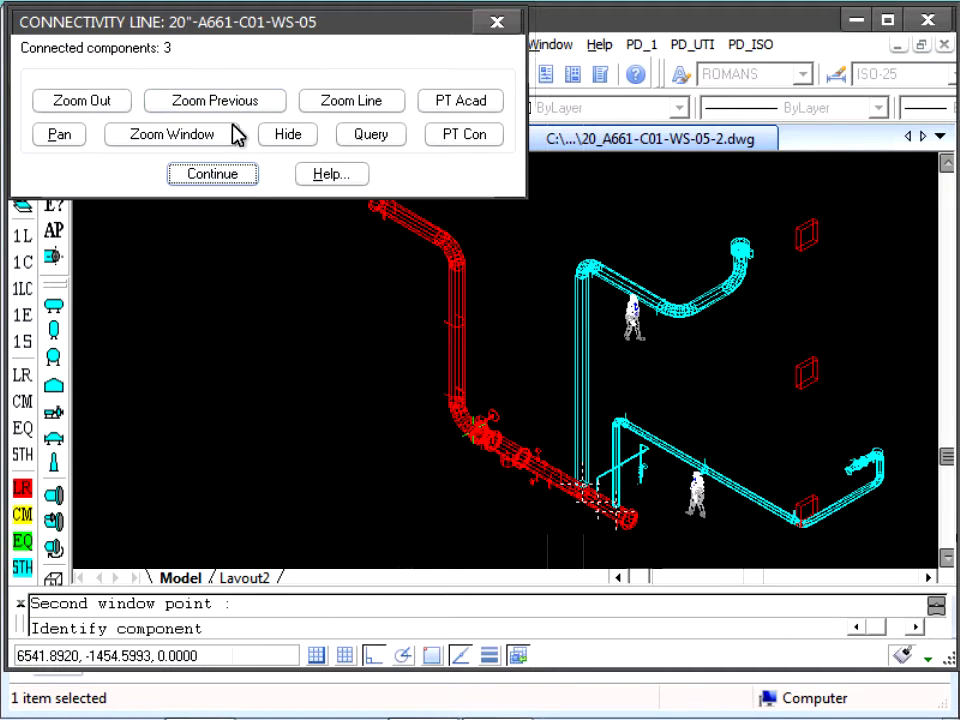
click(244, 180)
click(485, 480)
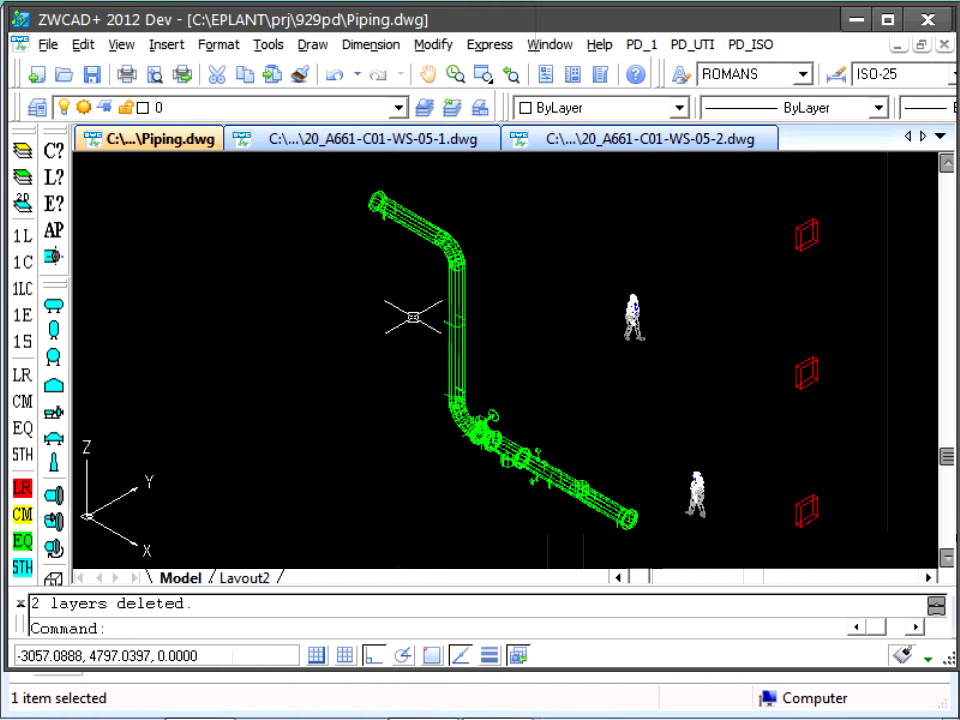
Step: In 20_A661-C01-WS-05-1.dwg, review the Isometric Extraction sheet format and its drawing window, leaving the settings unchanged
click(320, 145)
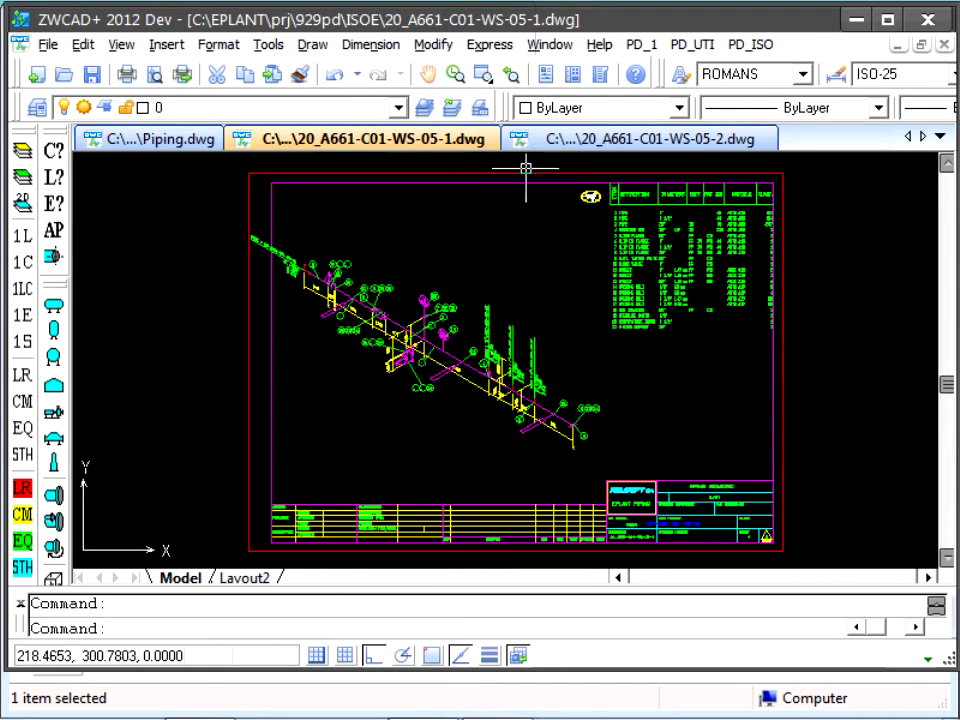
click(641, 46)
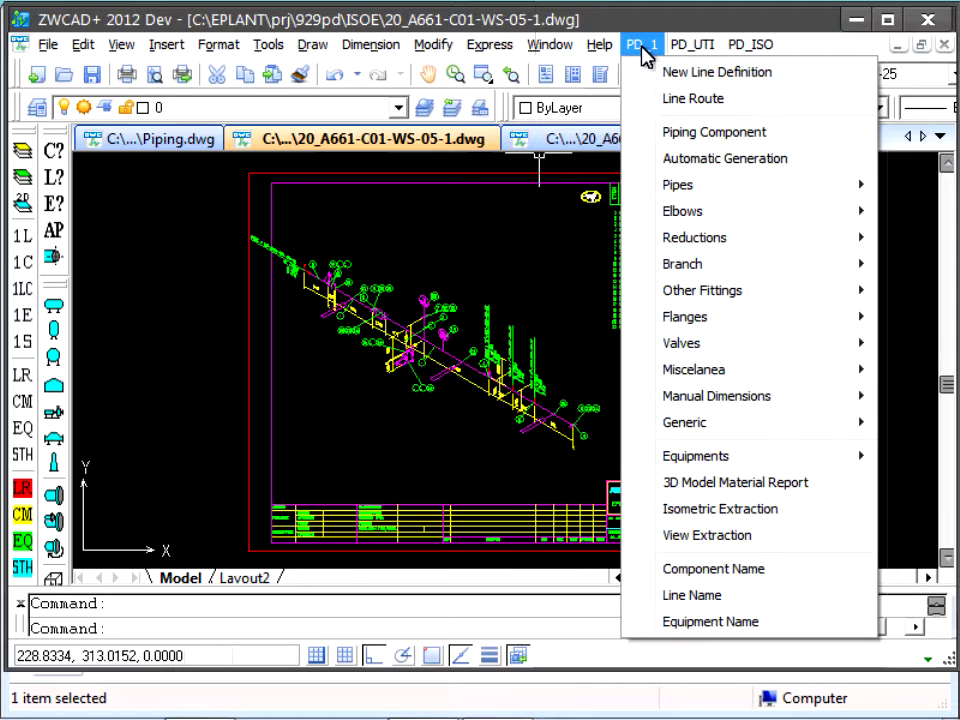
click(704, 516)
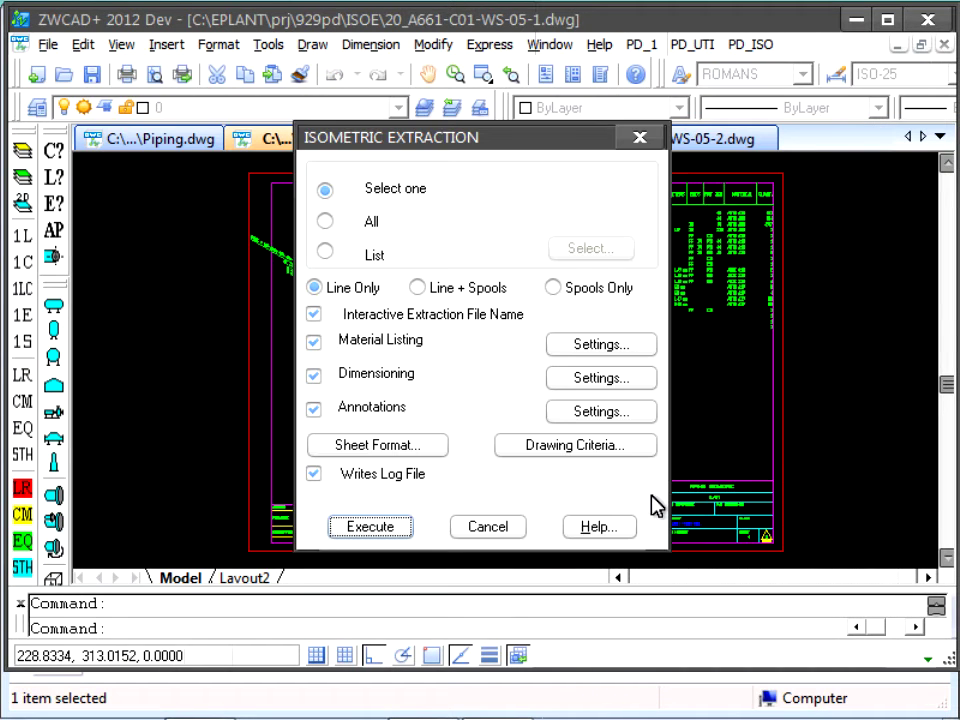
click(426, 451)
click(436, 320)
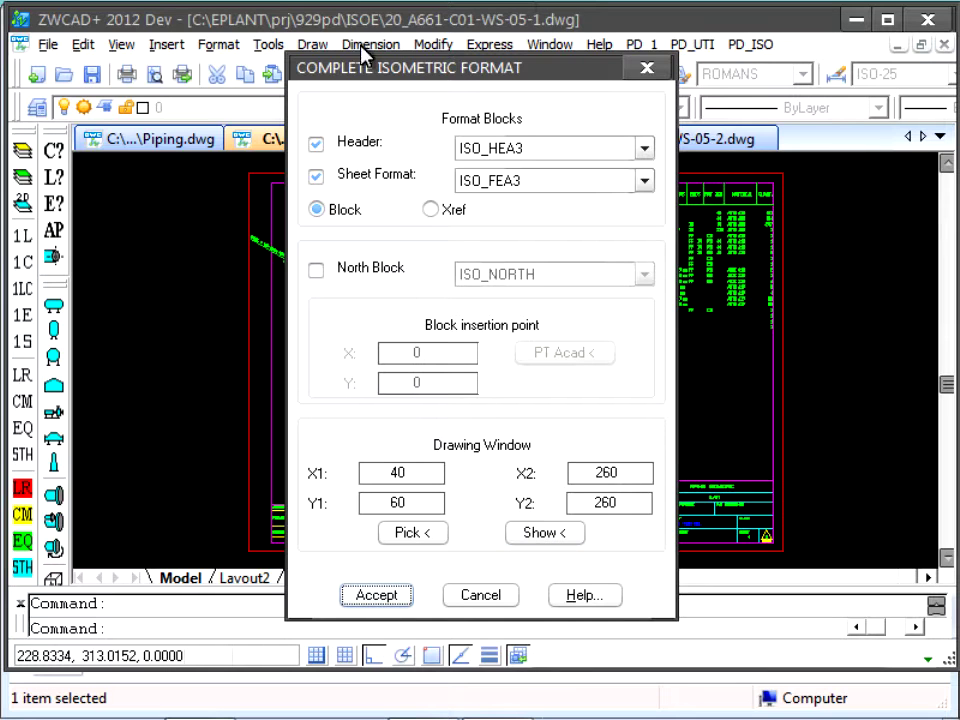
mouse_move(388, 70)
mouse_down()
mouse_move(735, 37)
mouse_move(779, 45)
mouse_move(679, 43)
mouse_move(542, 15)
mouse_up()
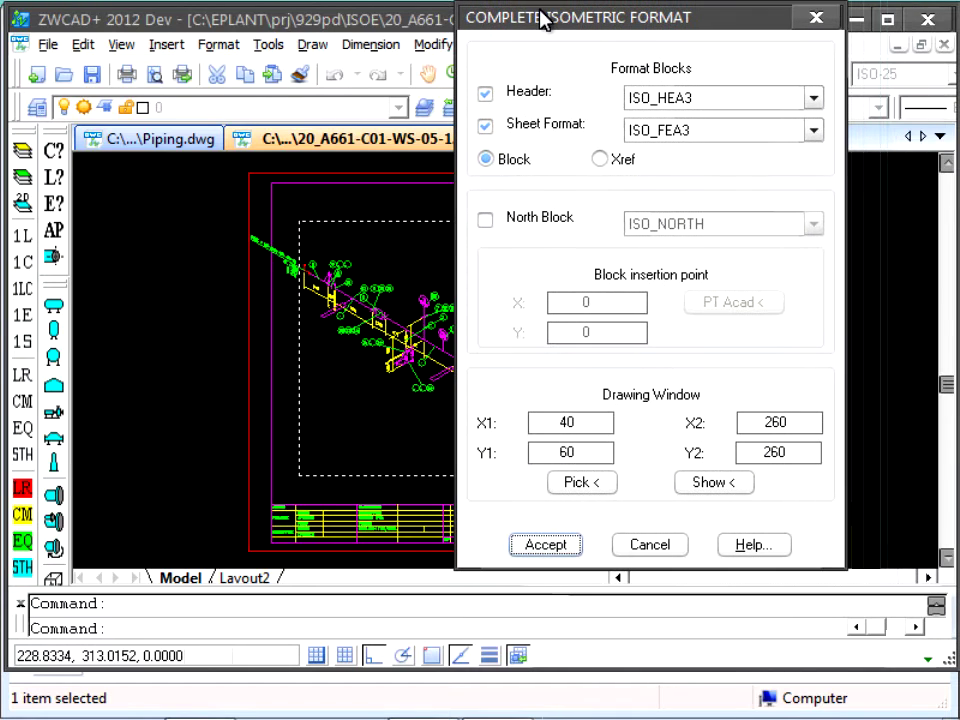
click(645, 550)
click(427, 376)
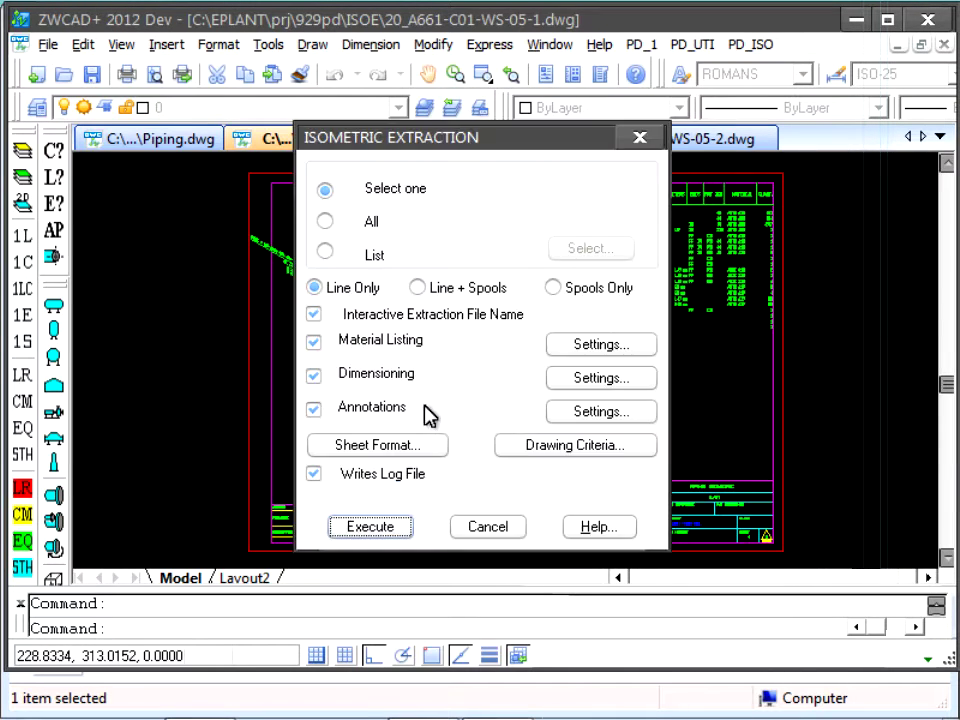
click(489, 527)
Step: Examine the first isometric sheet's dimensions, connected-line labels and the continuation label at the upper end of the pipe run
scroll(476, 446, up, 2)
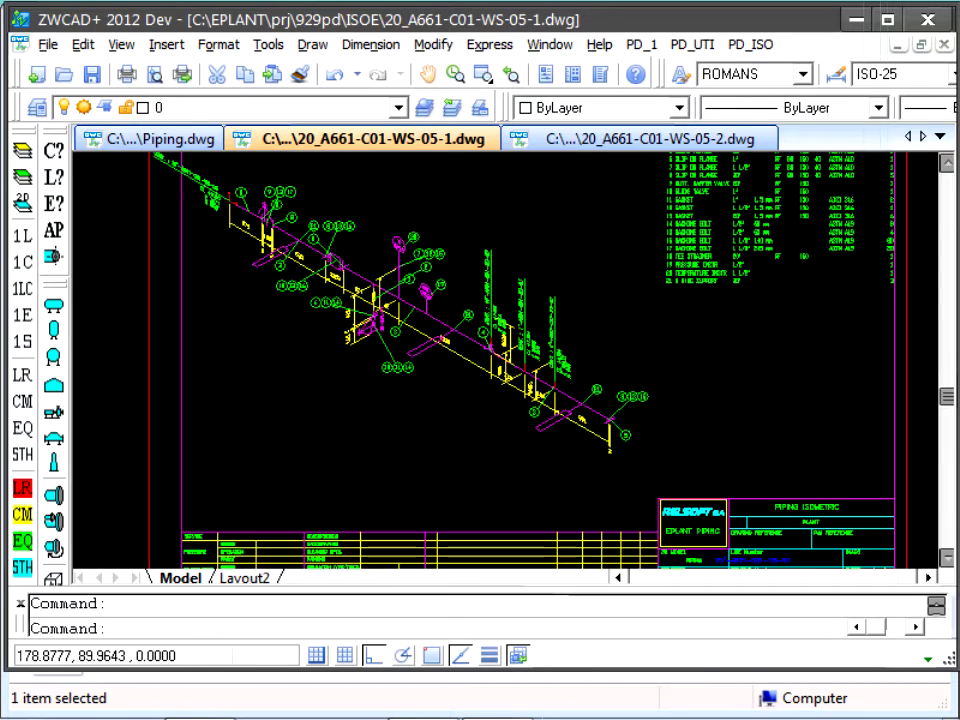
scroll(476, 435, up, 2)
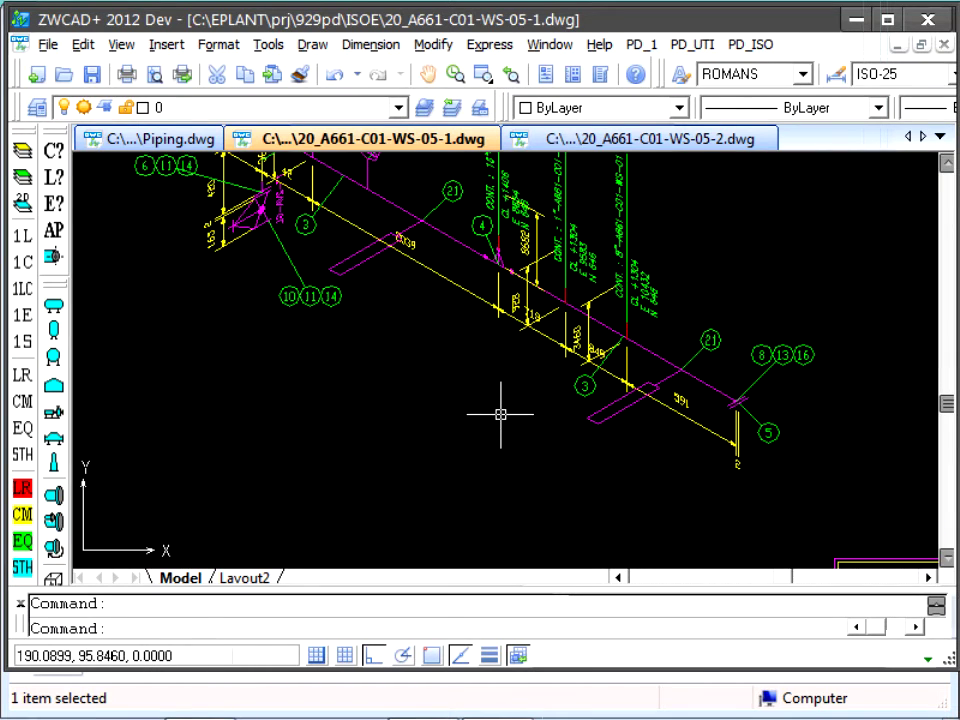
mouse_move(500, 413)
middle_down()
mouse_move(456, 444)
mouse_move(428, 522)
middle_up()
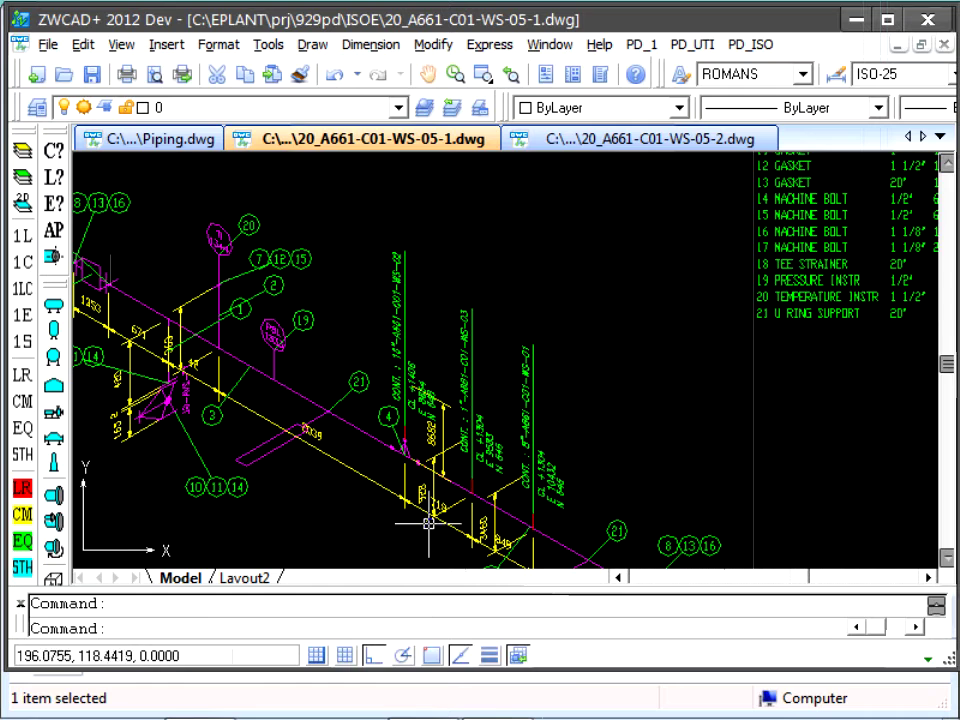
scroll(422, 490, up, 3)
scroll(439, 475, down, 2)
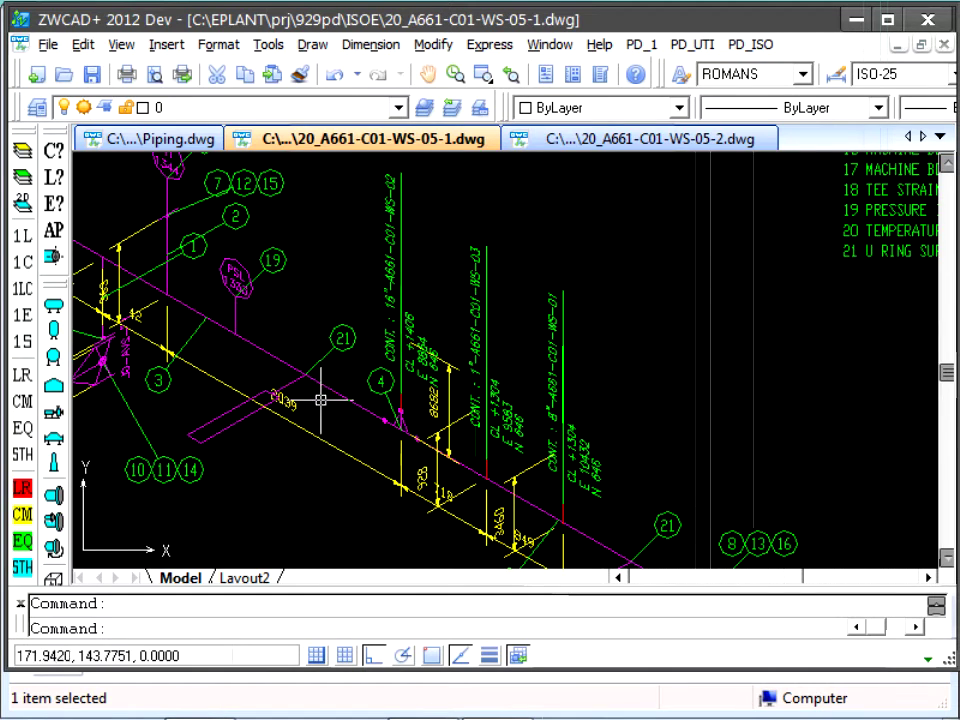
scroll(240, 305, down, 3)
mouse_move(228, 300)
middle_down()
mouse_move(300, 398)
mouse_move(401, 407)
mouse_move(515, 441)
middle_up()
scroll(242, 377, up, 3)
scroll(242, 377, up, 4)
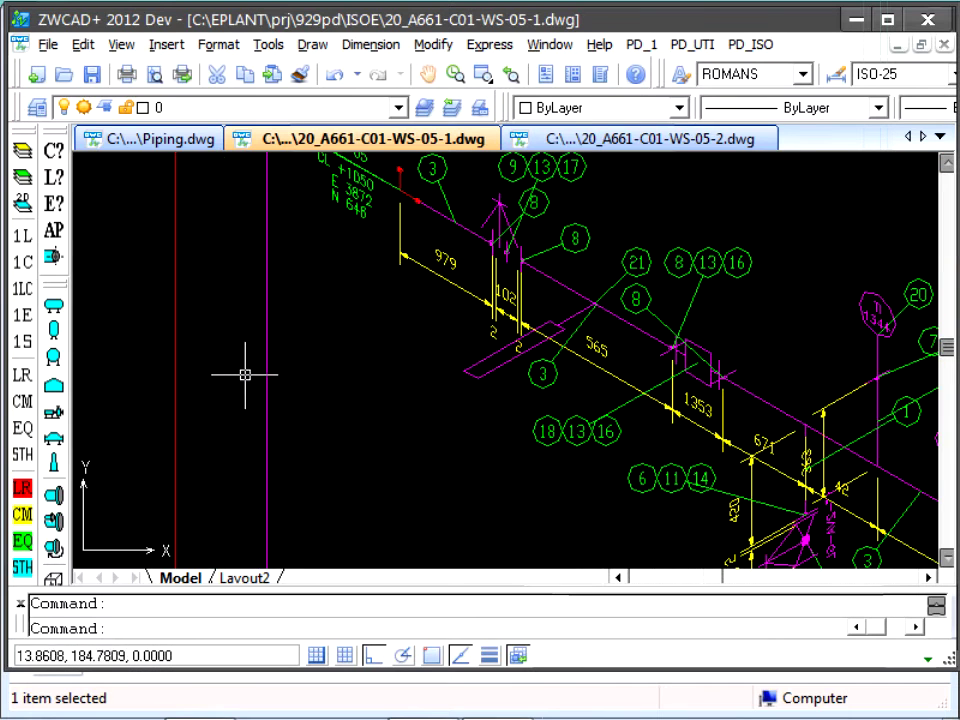
mouse_move(264, 349)
middle_down()
mouse_move(262, 335)
mouse_move(257, 564)
mouse_move(266, 564)
mouse_move(272, 537)
middle_up()
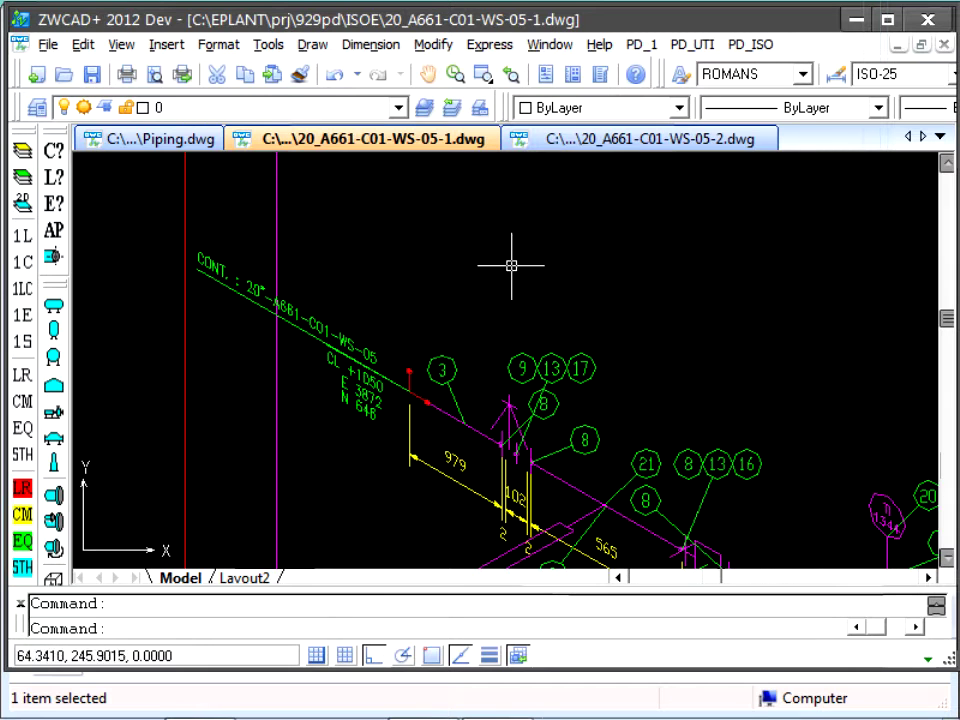
Step: Examine the continuation label and coordinates at the lower end of the pipe run in 20_A661-C01-WS-05-2.dwg
click(548, 142)
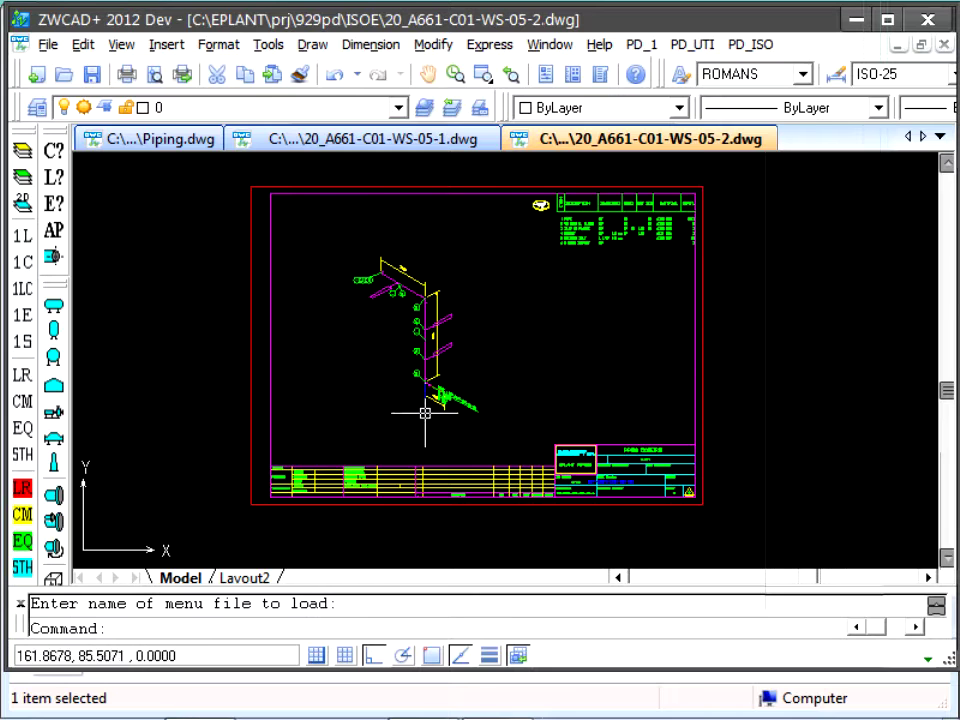
scroll(428, 414, up, 4)
mouse_move(456, 386)
middle_down()
mouse_move(407, 550)
mouse_move(414, 516)
middle_up()
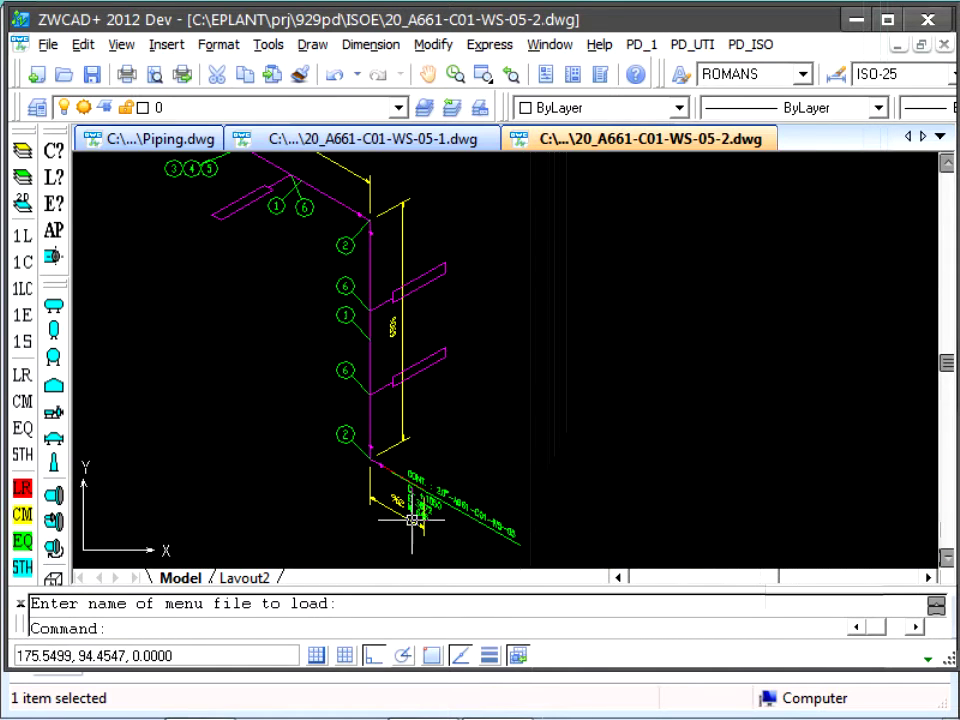
scroll(414, 514, up, 3)
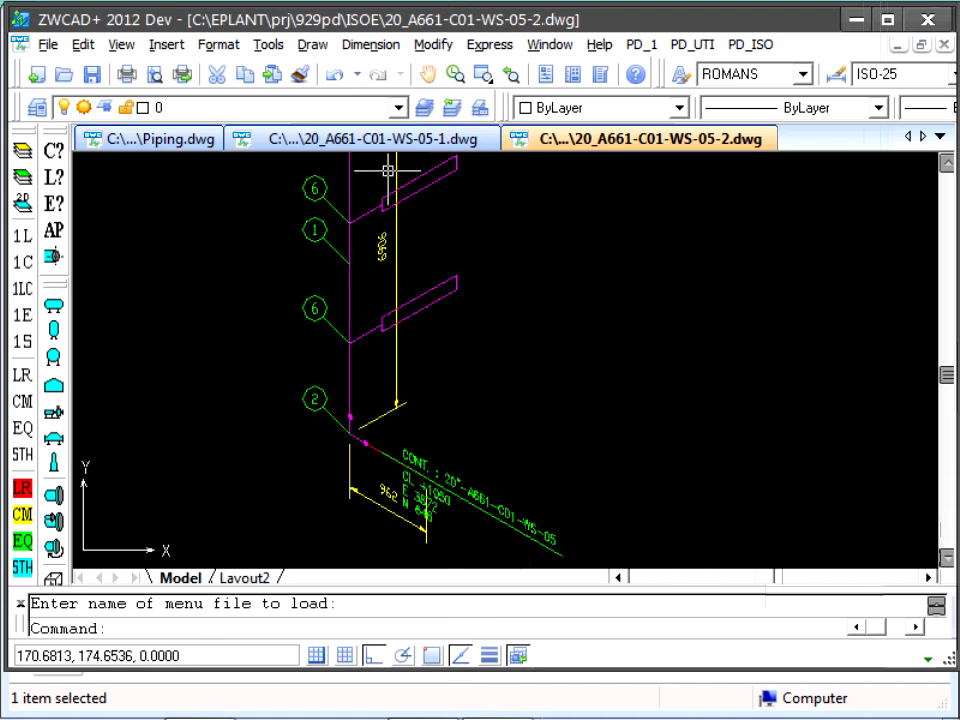
Step: Query the component characteristics of the pipe between the TI and PSL instruments in 20_A661-C01-WS-05-1.dwg
click(380, 140)
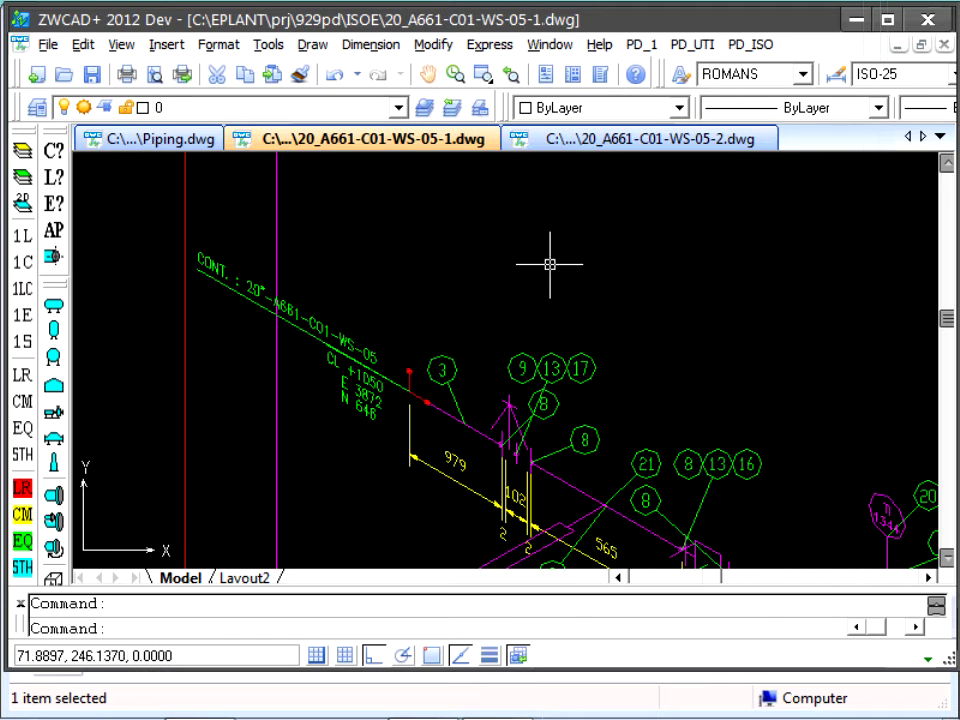
mouse_move(643, 485)
middle_down()
mouse_move(542, 457)
mouse_move(422, 328)
middle_up()
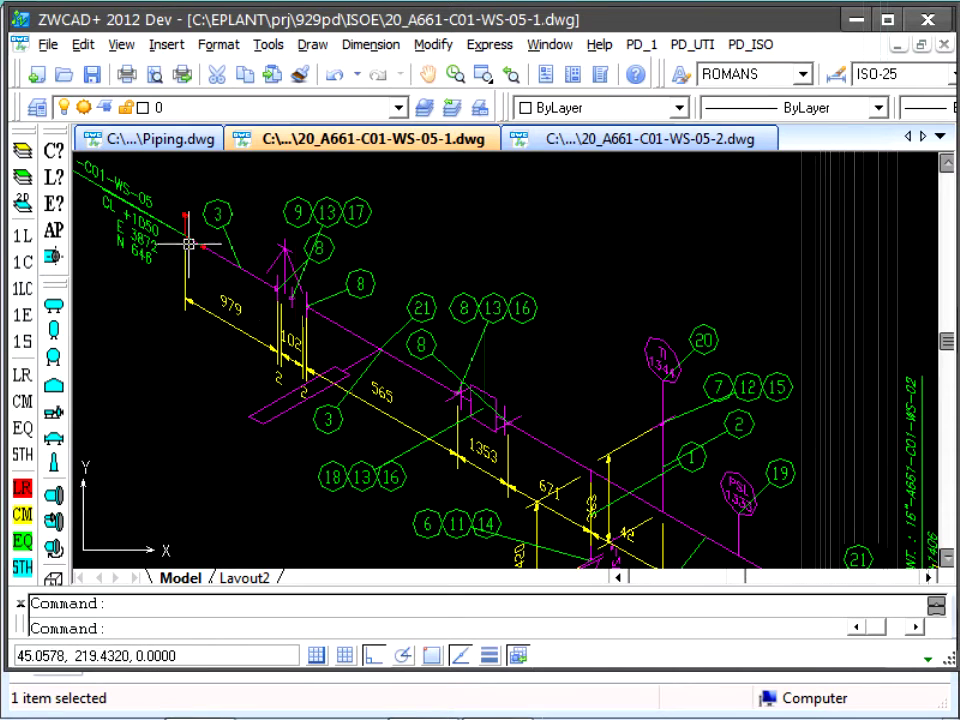
click(55, 160)
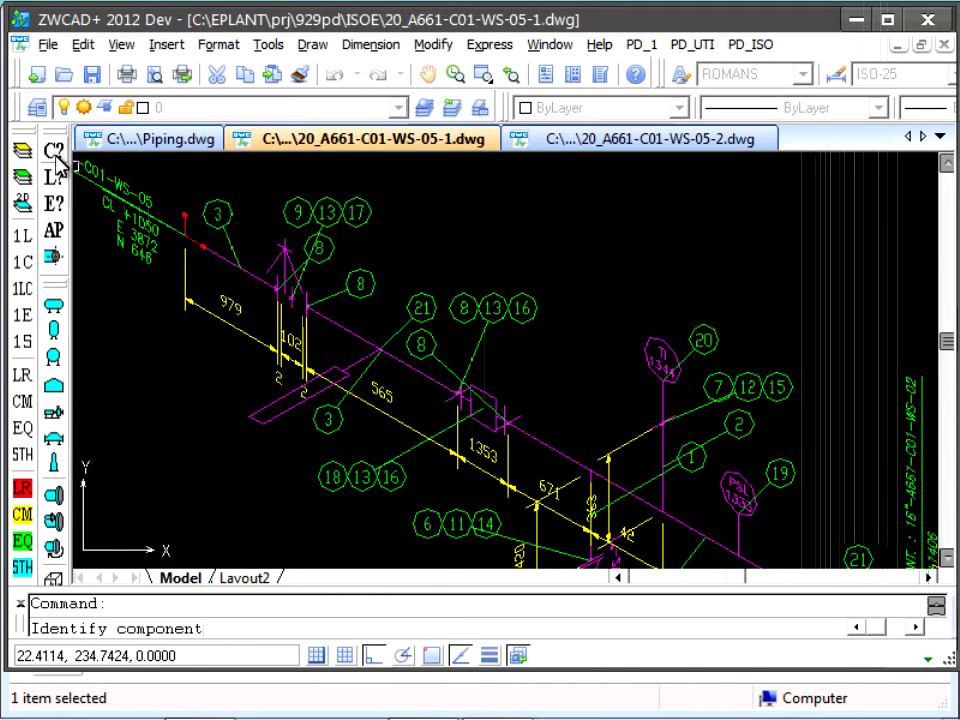
click(681, 519)
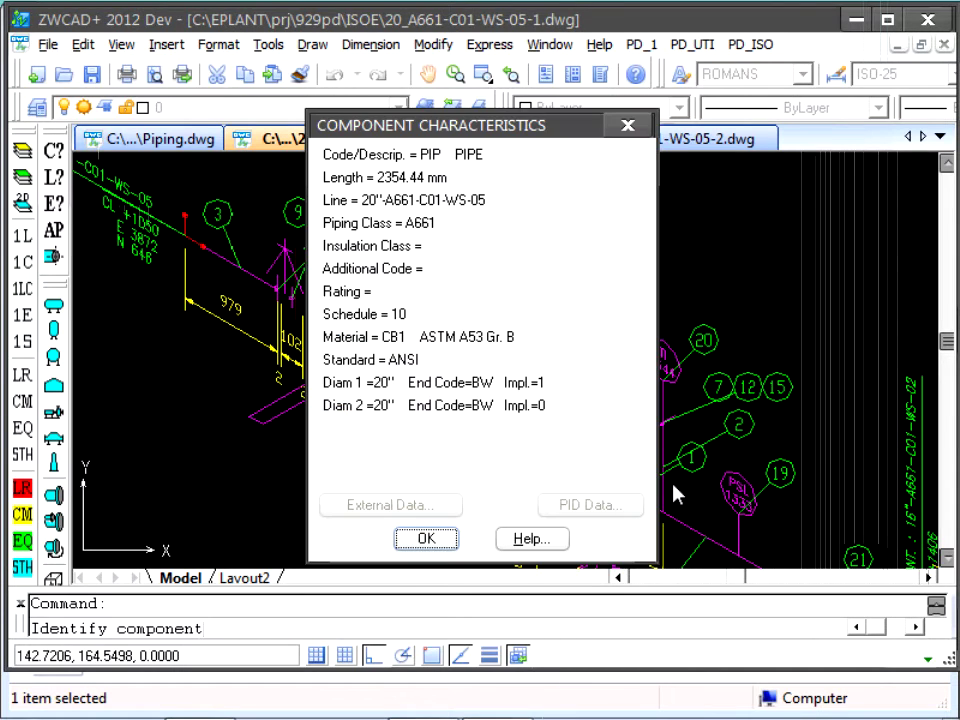
Step: Close the pipe's component characteristics and query the component characteristics of temperature instrument TI 1344
drag(440, 124, 231, 99)
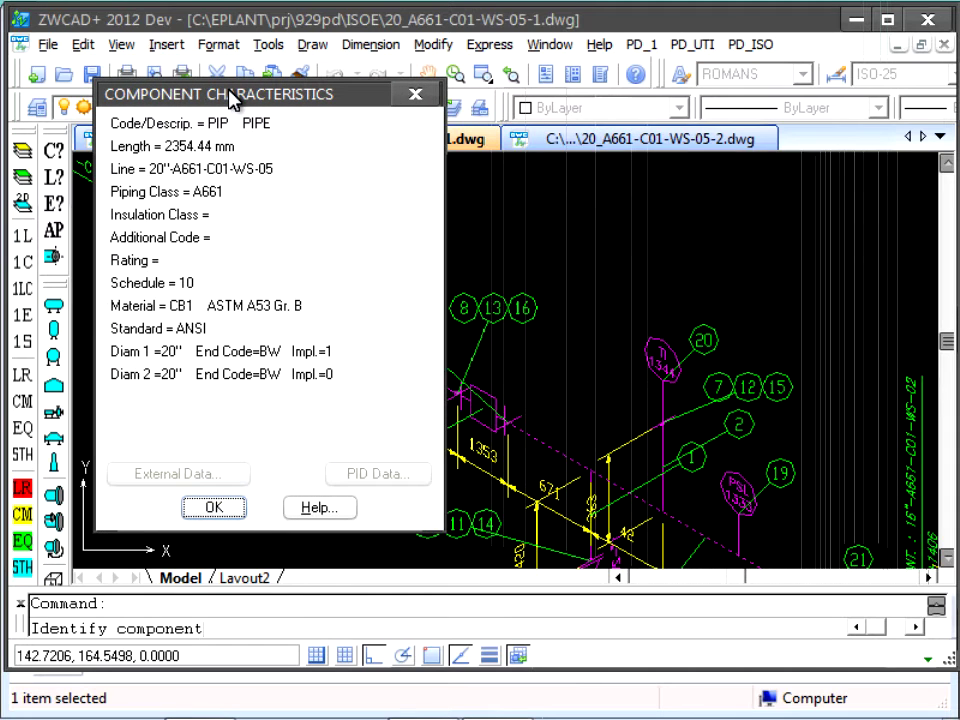
click(213, 507)
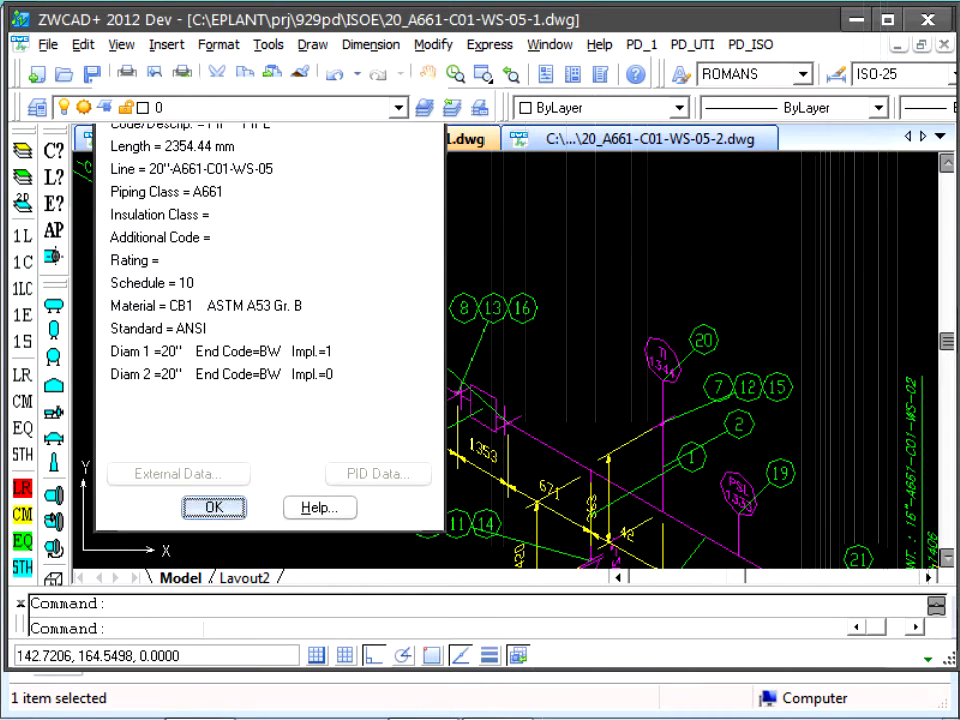
right_click(285, 405)
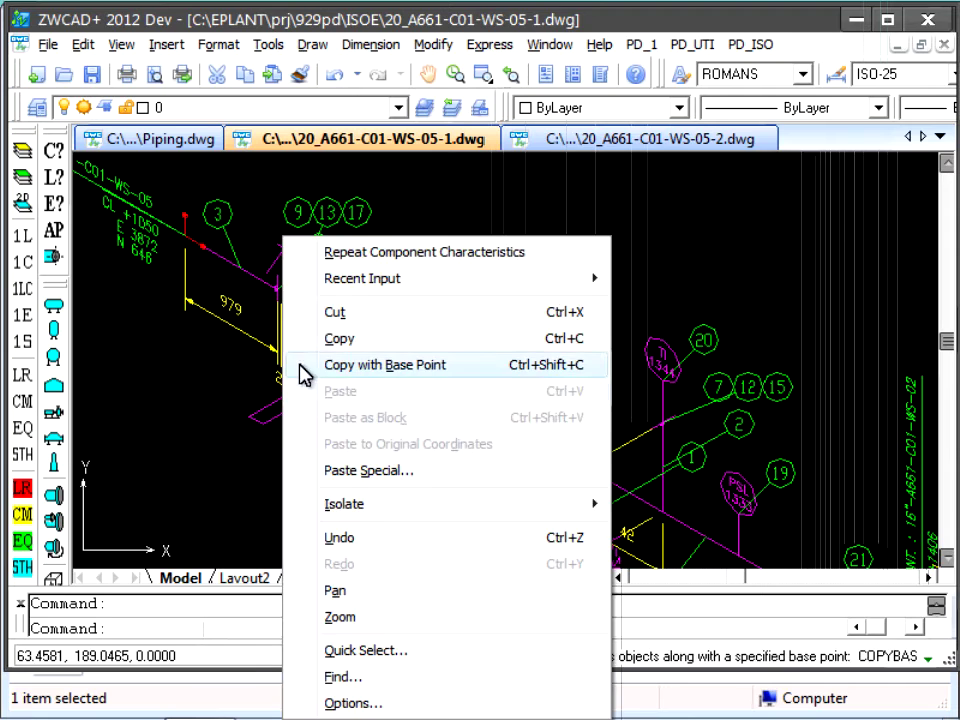
mouse_move(407, 279)
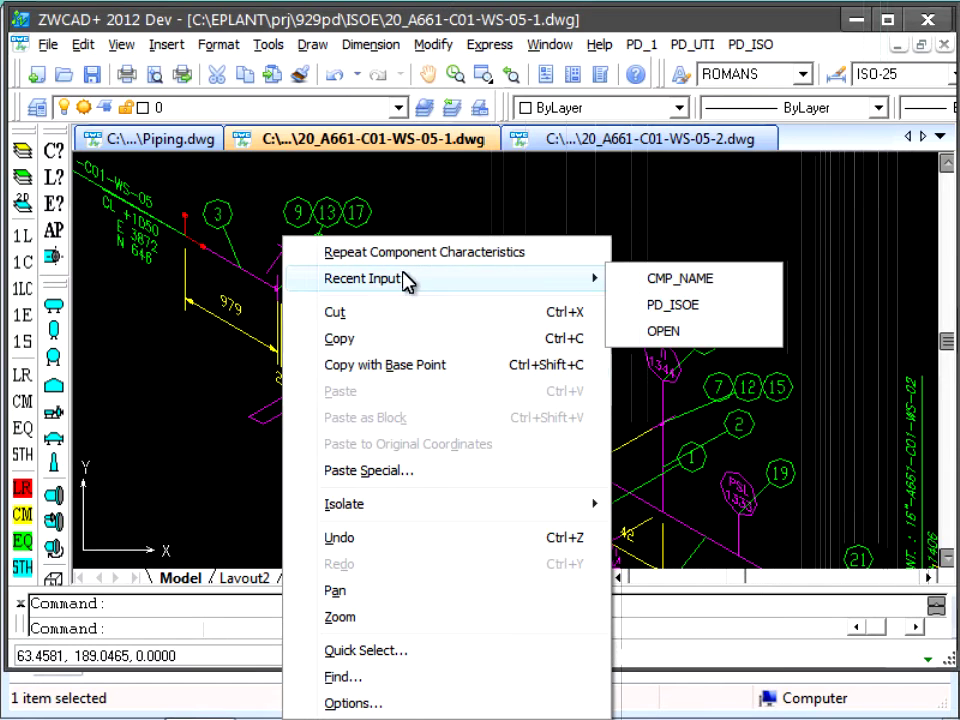
click(684, 280)
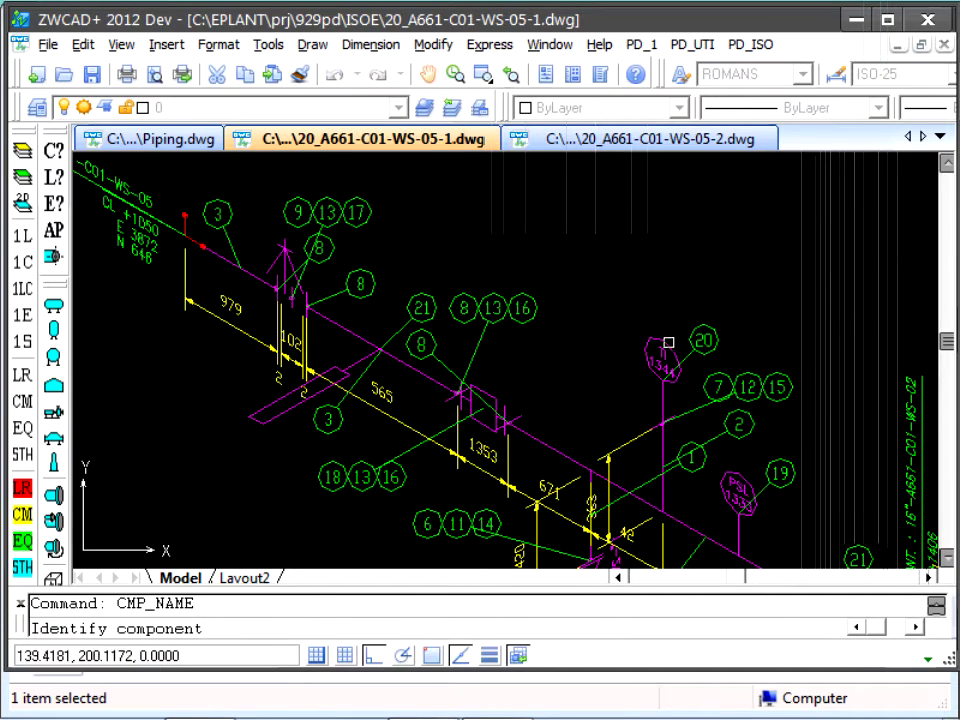
click(663, 336)
drag(506, 125, 338, 126)
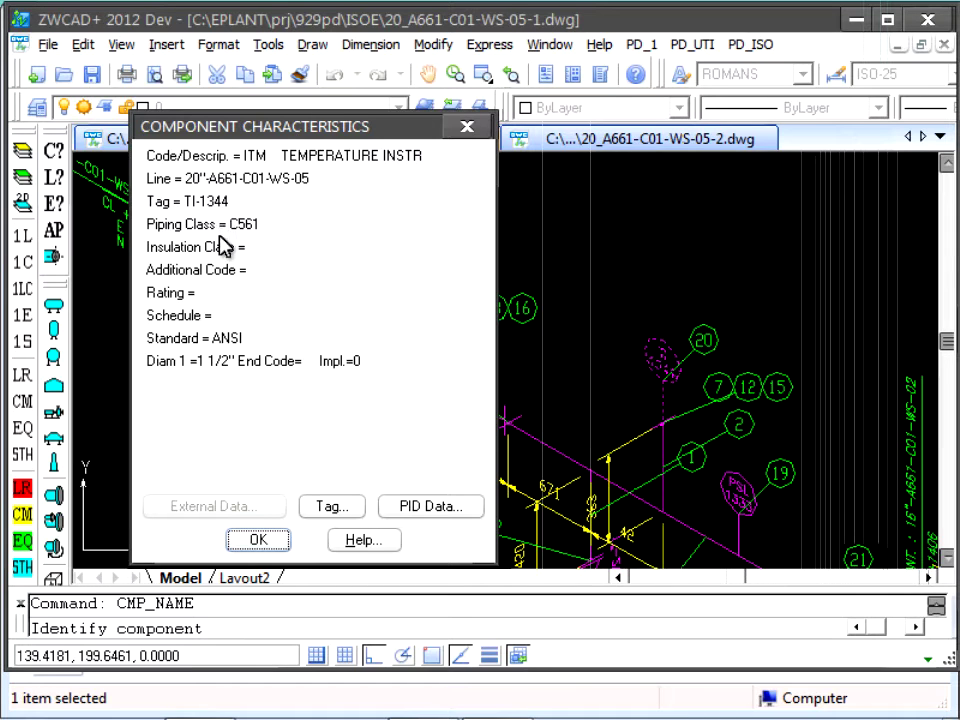
click(258, 540)
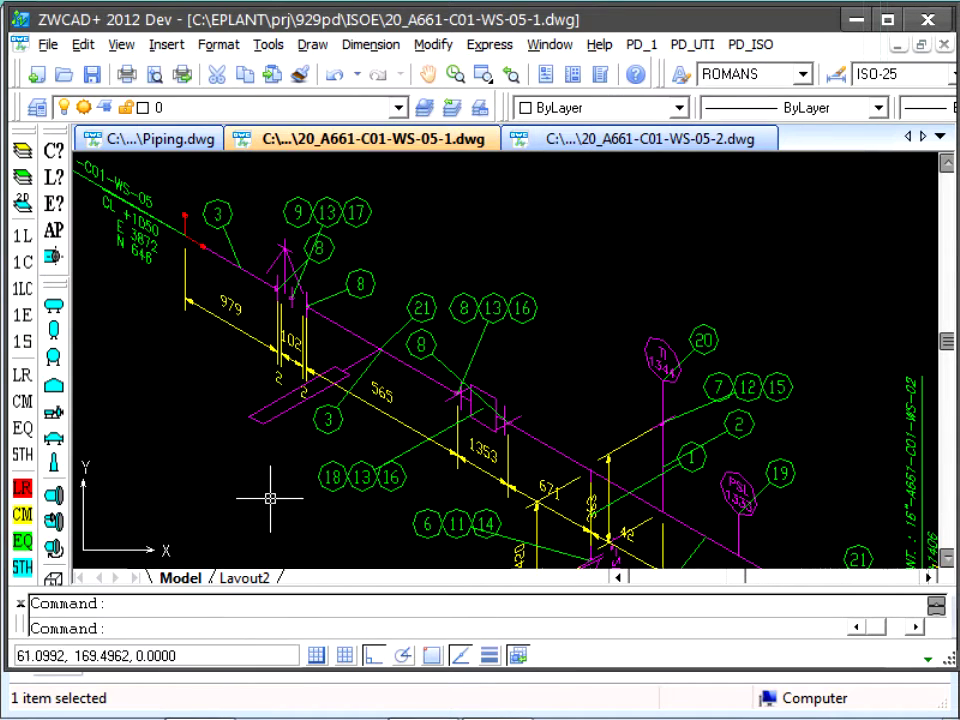
Step: Examine the material list on the first isometric sheet, including its description, diameter, ends, rating, schedule, material and quantity columns
scroll(545, 372, down, 4)
mouse_move(546, 371)
middle_down()
mouse_move(2, 370)
mouse_move(104, 379)
middle_up()
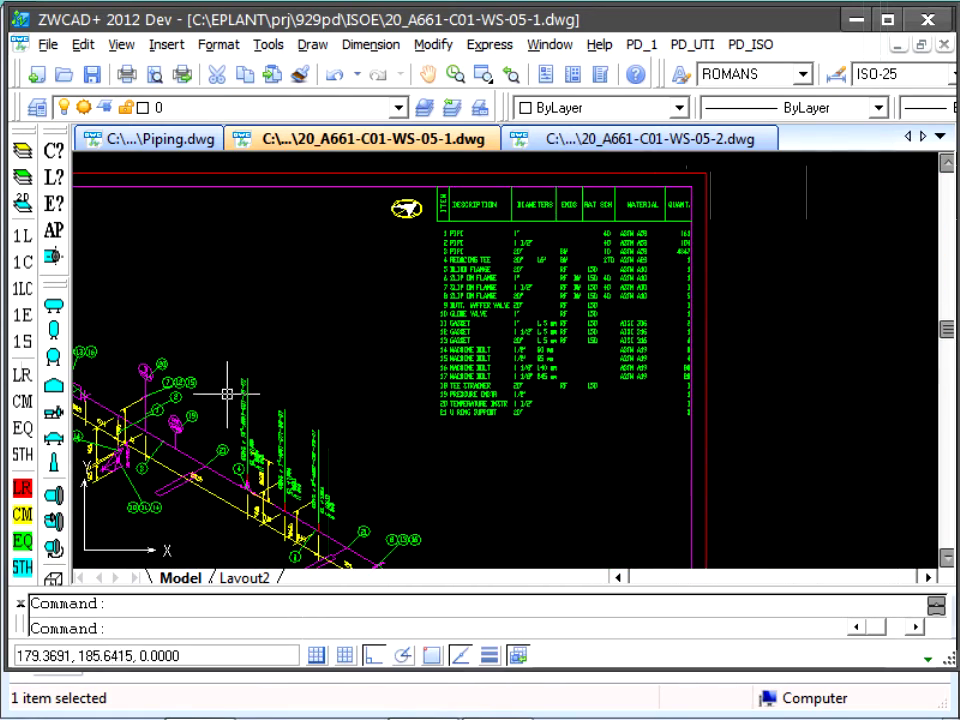
scroll(320, 411, up, 4)
middle_drag(341, 407, 175, 456)
mouse_move(775, 306)
middle_down()
mouse_move(615, 332)
mouse_move(481, 397)
mouse_move(454, 441)
mouse_move(456, 583)
mouse_move(470, 578)
mouse_move(456, 585)
mouse_move(463, 619)
middle_up()
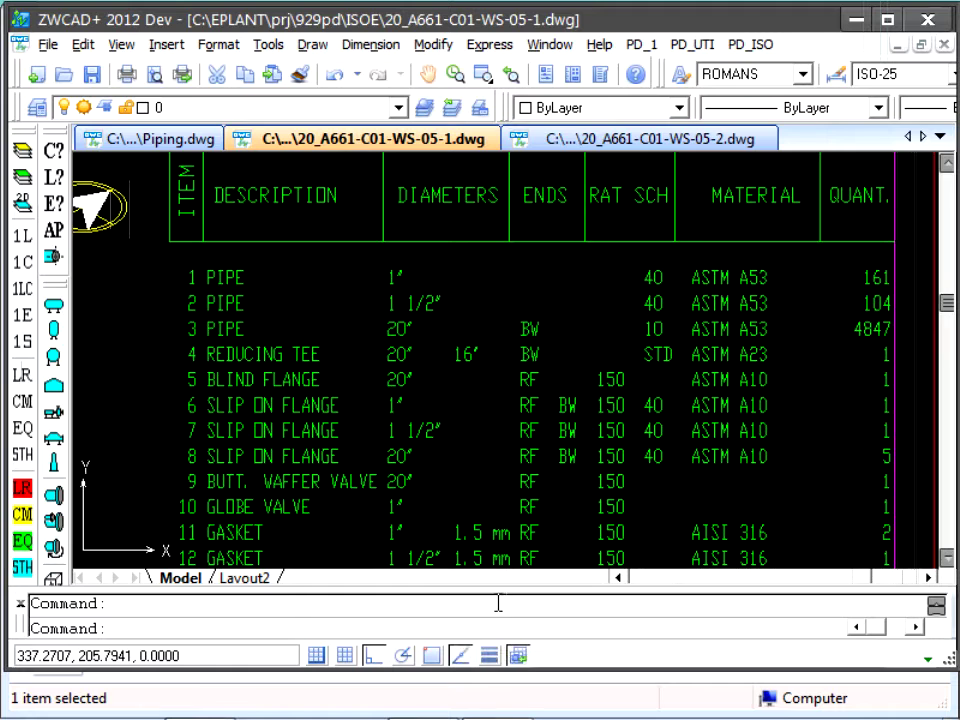
Step: Start an isometric Material Take Off for the whole file
click(745, 45)
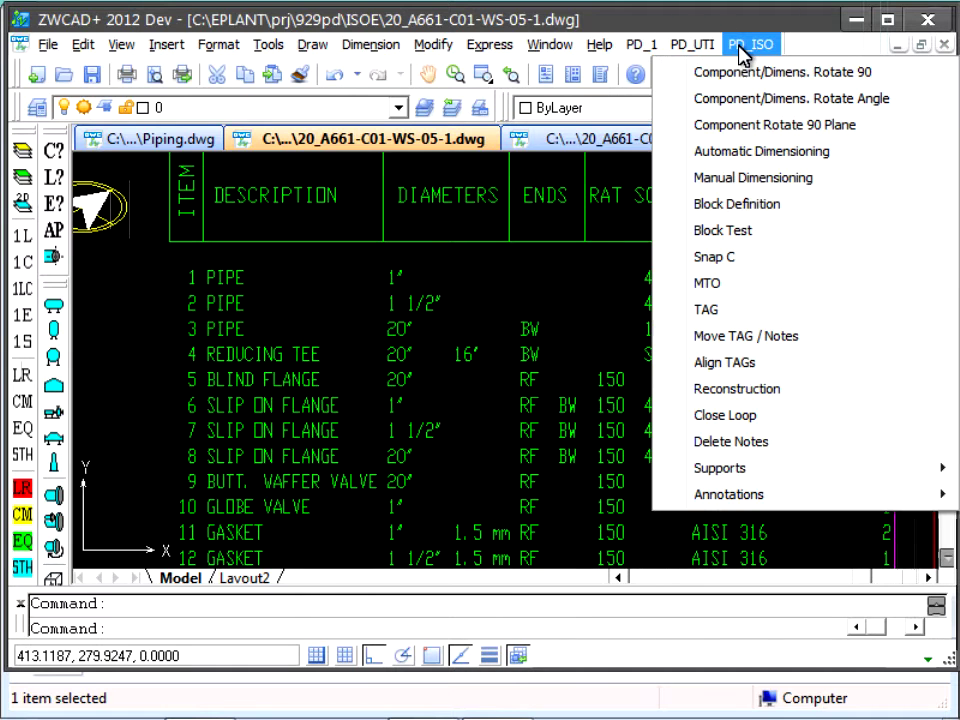
click(729, 283)
click(438, 360)
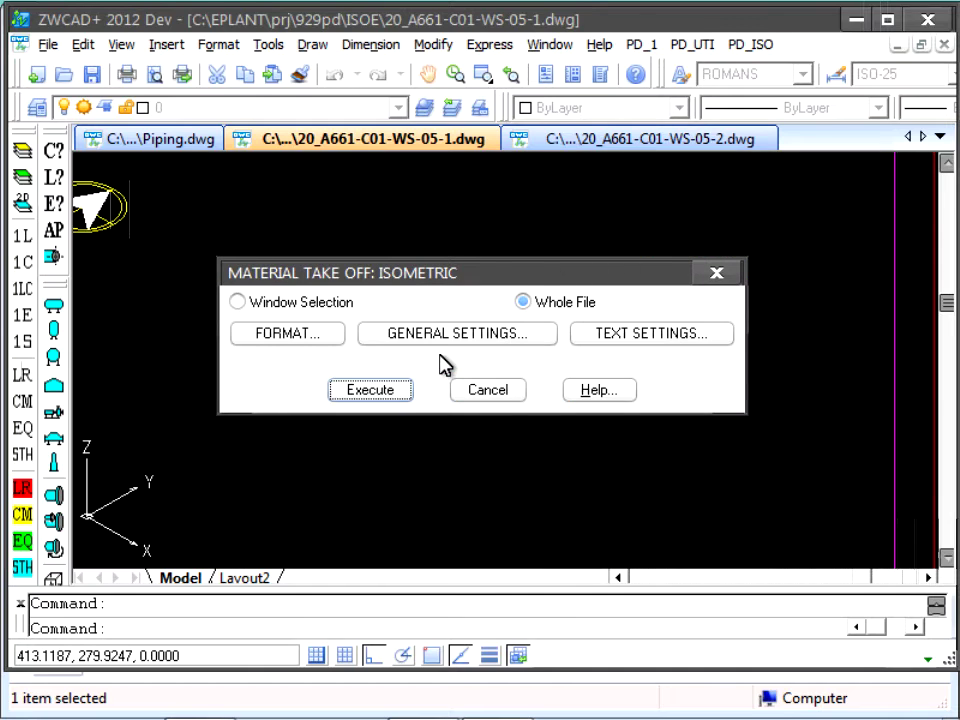
Step: Try adding Additional Code to the used fields of the material report format, placed above Material Description
click(330, 336)
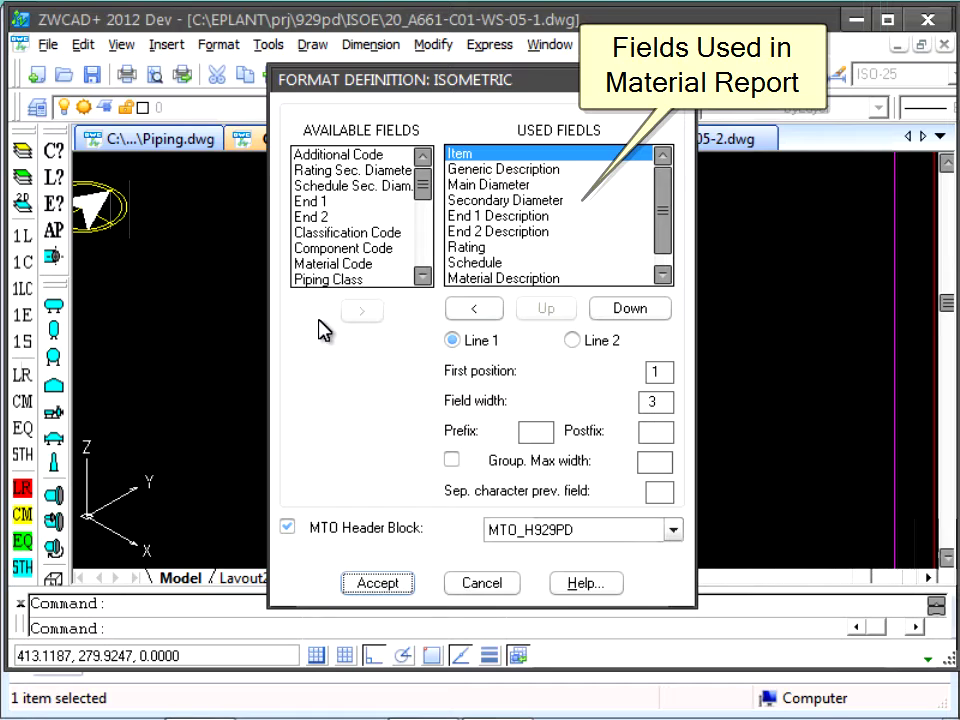
click(331, 159)
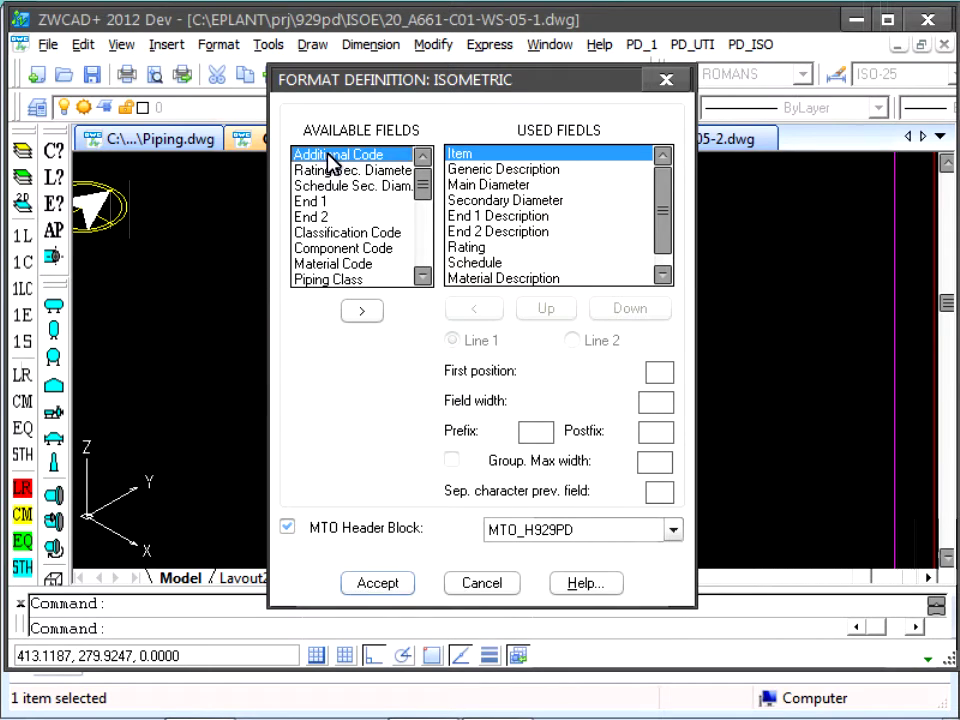
click(361, 313)
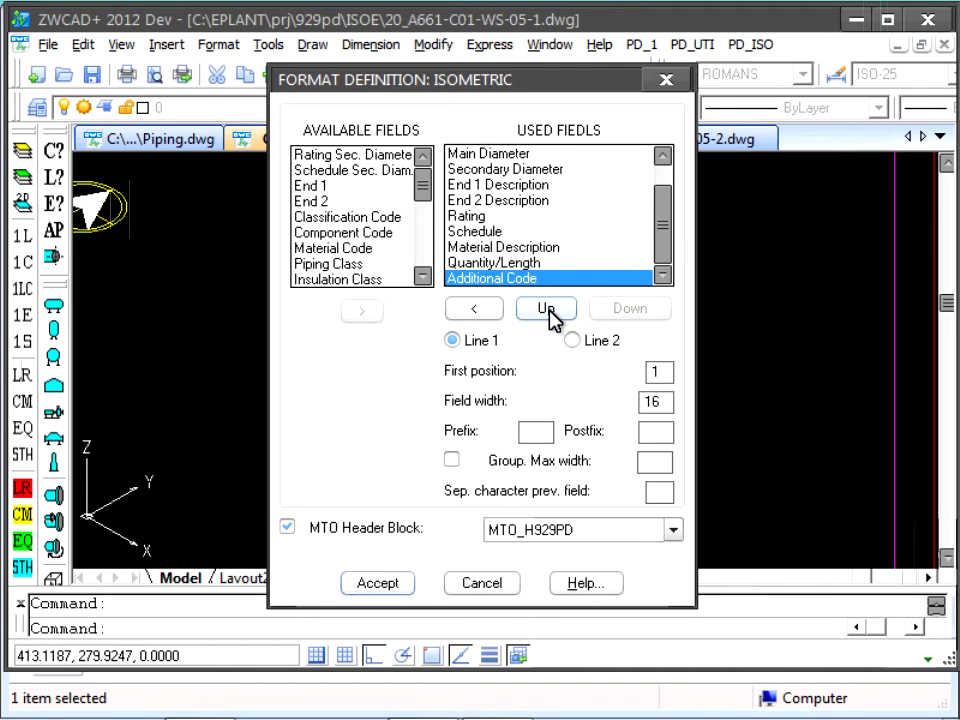
click(549, 312)
click(549, 312)
drag(668, 230, 662, 253)
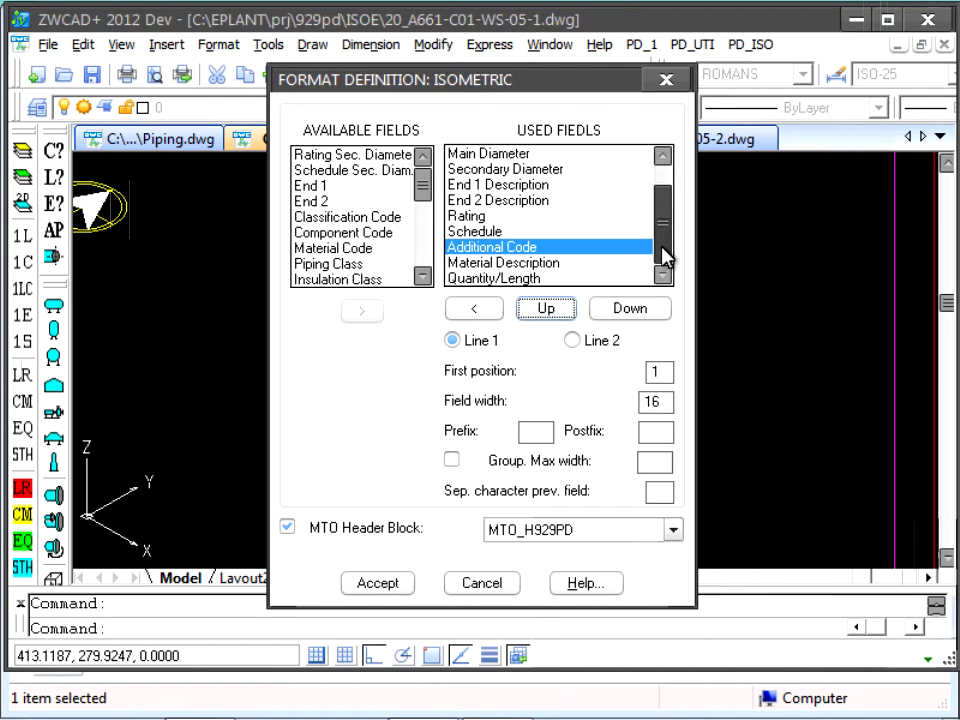
click(494, 588)
Step: Execute the whole-file material take-off to regenerate the material list on the isometric sheet
click(388, 395)
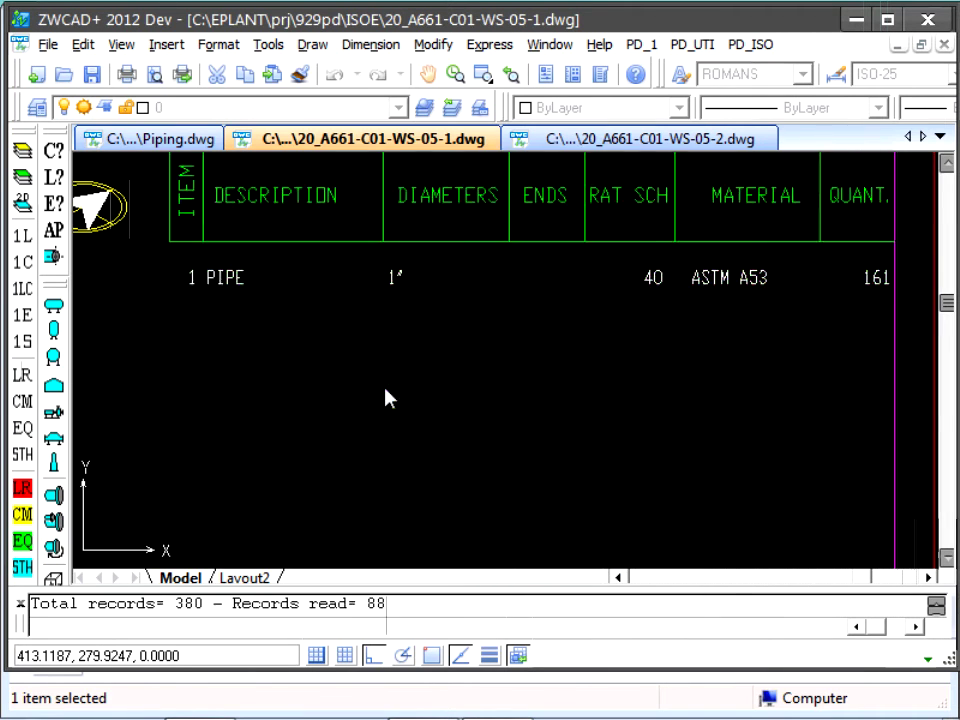
click(378, 358)
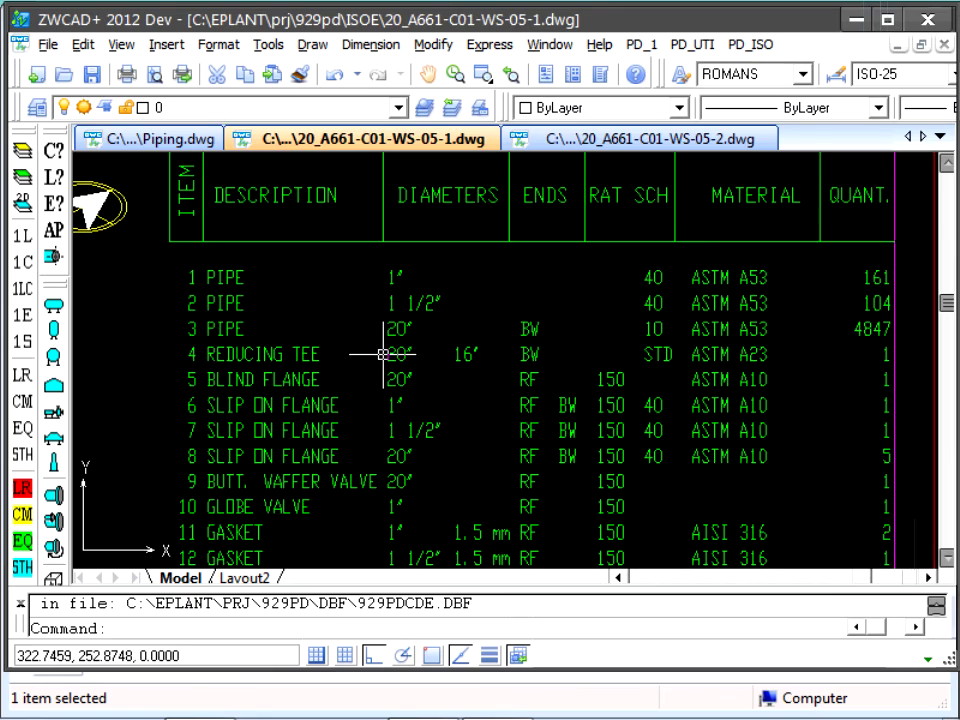
scroll(383, 349, down, 2)
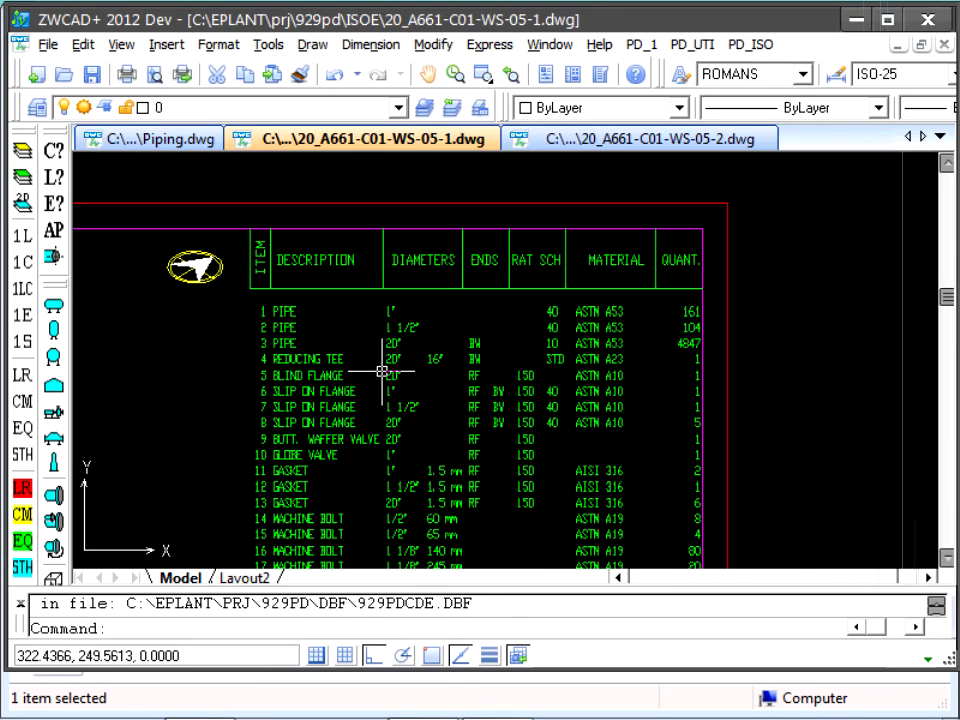
mouse_move(381, 371)
middle_down()
mouse_move(536, 251)
mouse_move(771, 162)
middle_up()
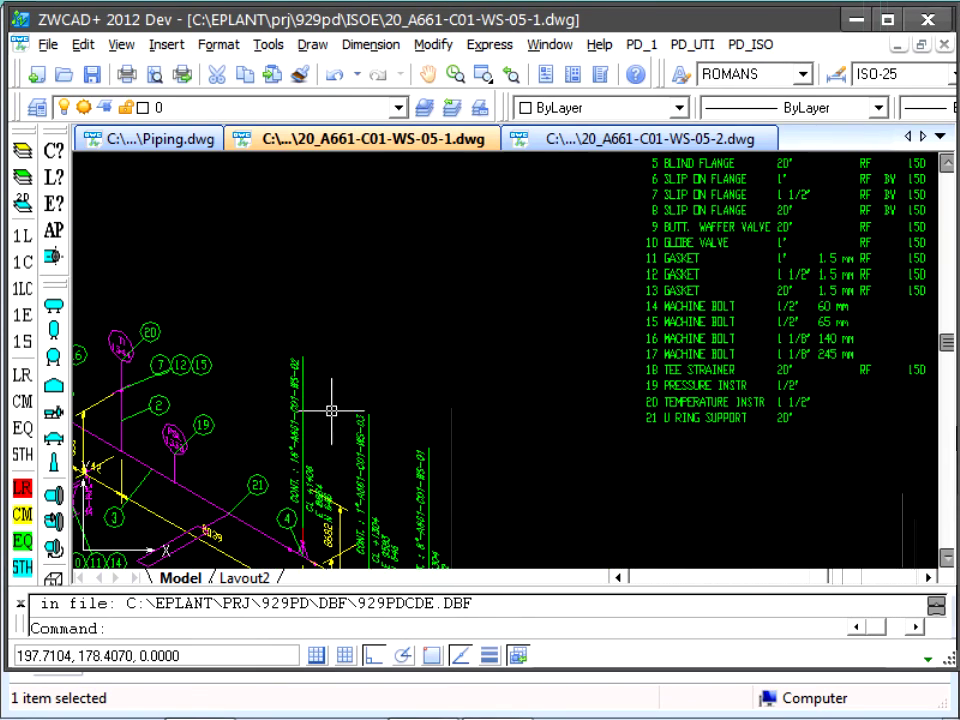
middle_drag(332, 407, 396, 401)
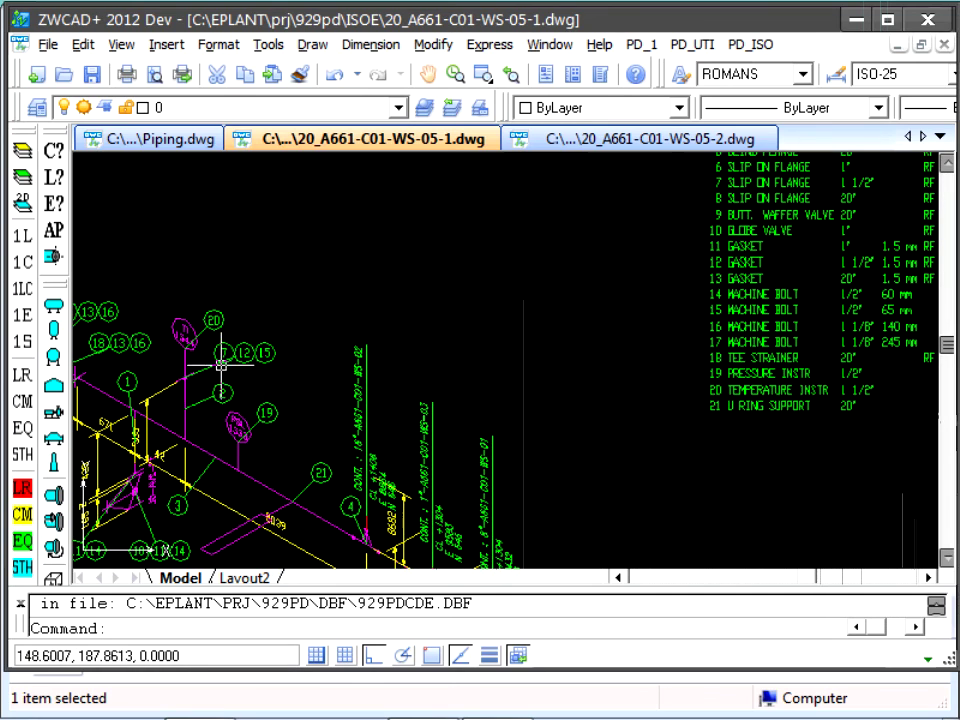